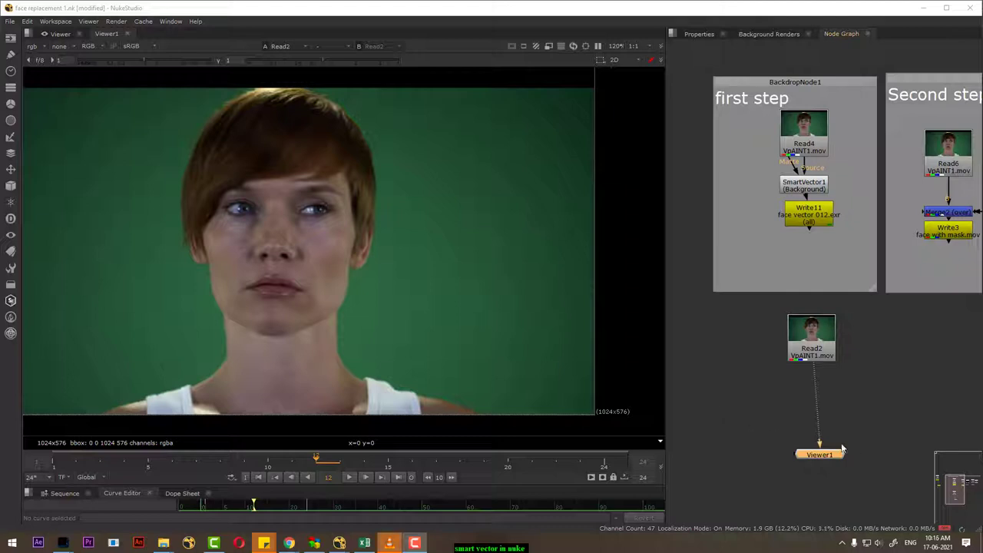
- Show the Read2 face footage in the viewer and play it, stopping at frame 12
{"action": "key", "text": "ctrl+d"}
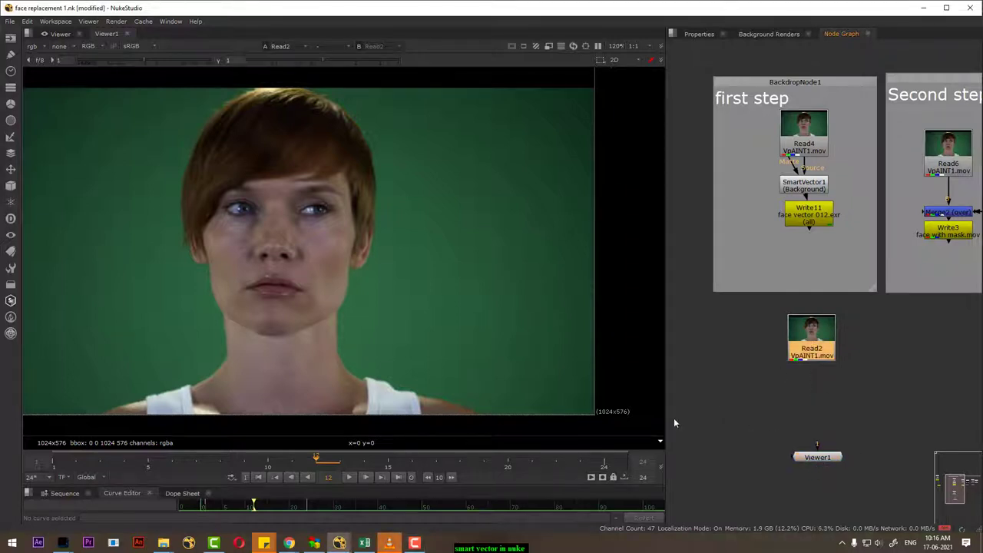
{"action": "left_click", "coordinate": [258, 477]}
{"action": "left_click", "coordinate": [350, 477]}
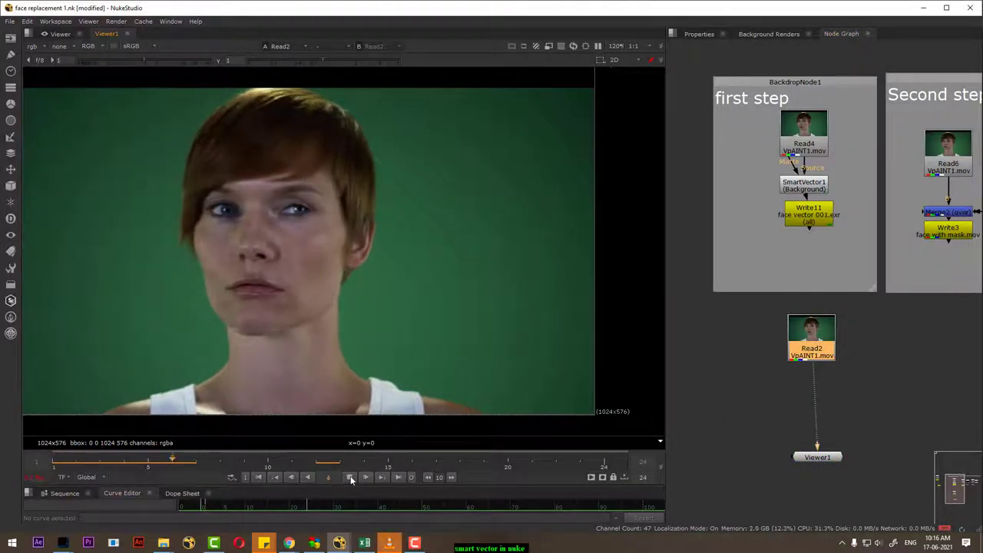
{"action": "left_click", "coordinate": [352, 477]}
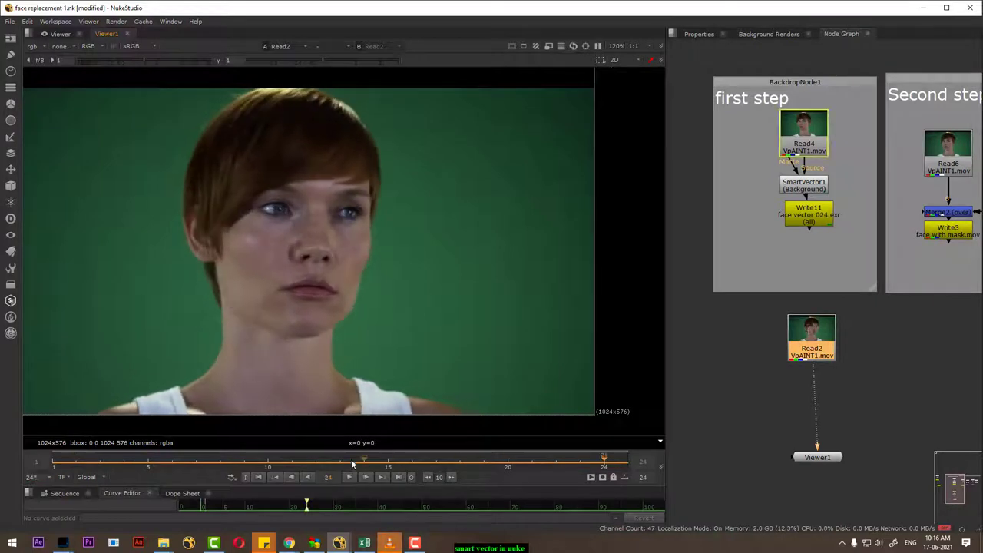
{"action": "left_click", "coordinate": [317, 459]}
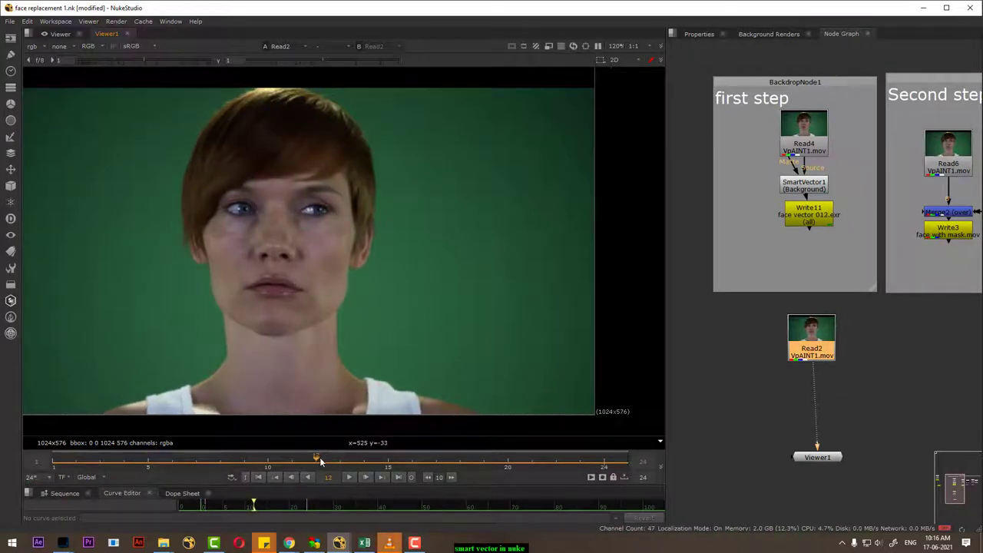
- In Photoshop, toggle Layer 1 and Background visibility on the masked-face image, leaving both visible
{"action": "left_click", "coordinate": [66, 543]}
{"action": "left_click", "coordinate": [61, 498]}
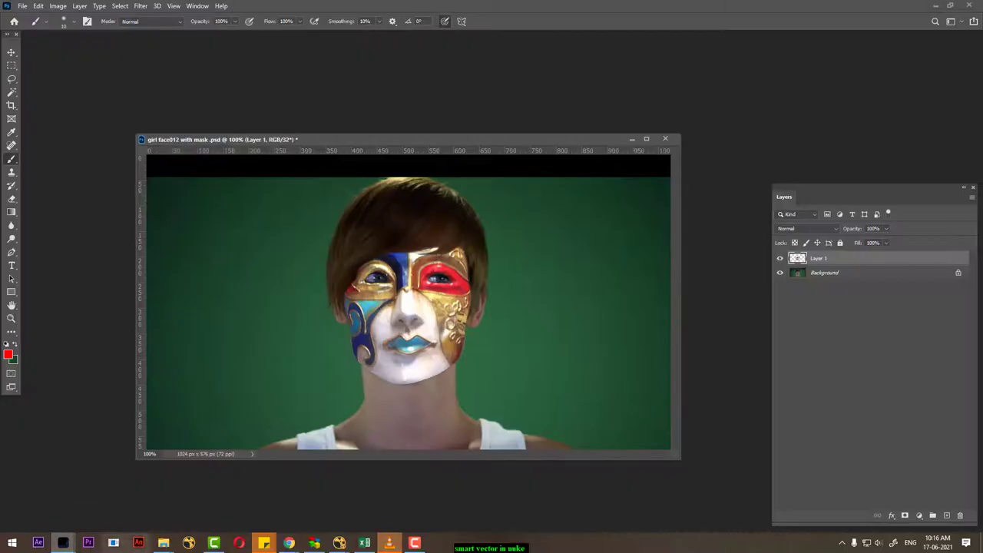
{"action": "left_click", "coordinate": [780, 259]}
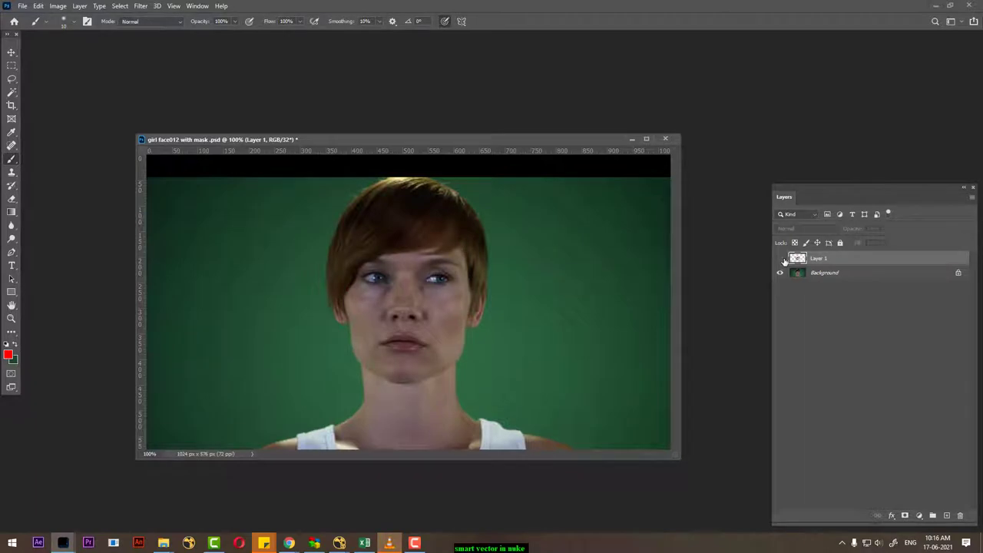
{"action": "left_click", "coordinate": [781, 259]}
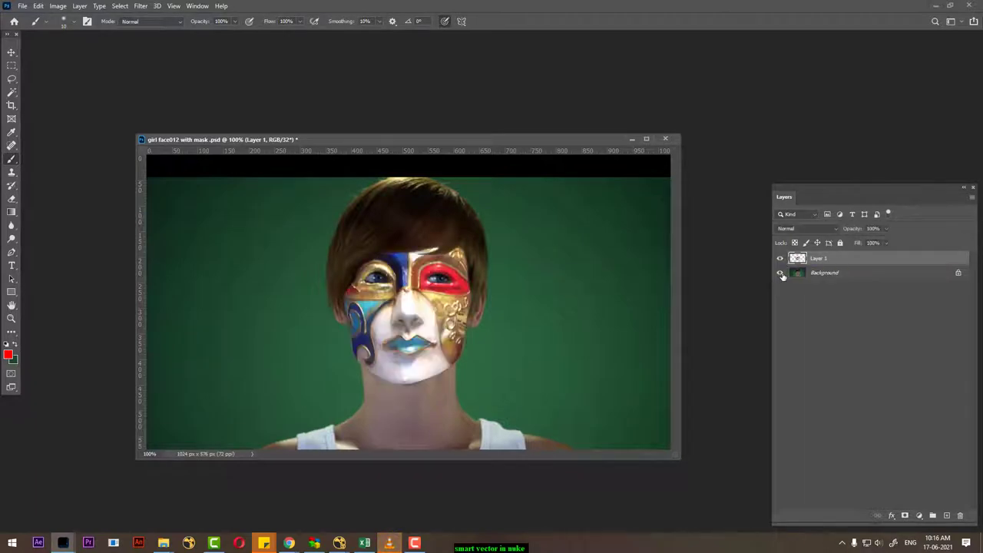
{"action": "left_click", "coordinate": [780, 272]}
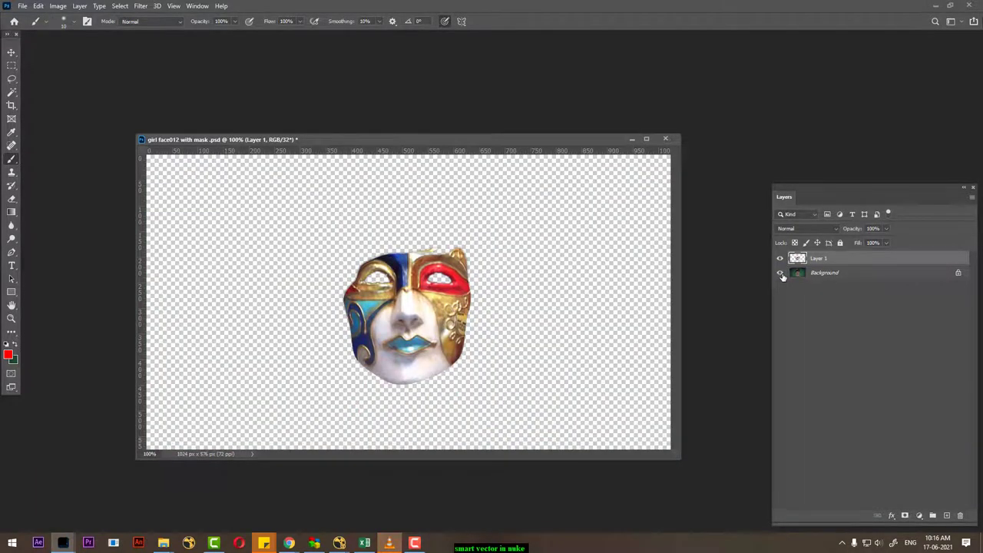
{"action": "left_click", "coordinate": [780, 273]}
{"action": "left_click", "coordinate": [781, 273]}
{"action": "left_click", "coordinate": [780, 272]}
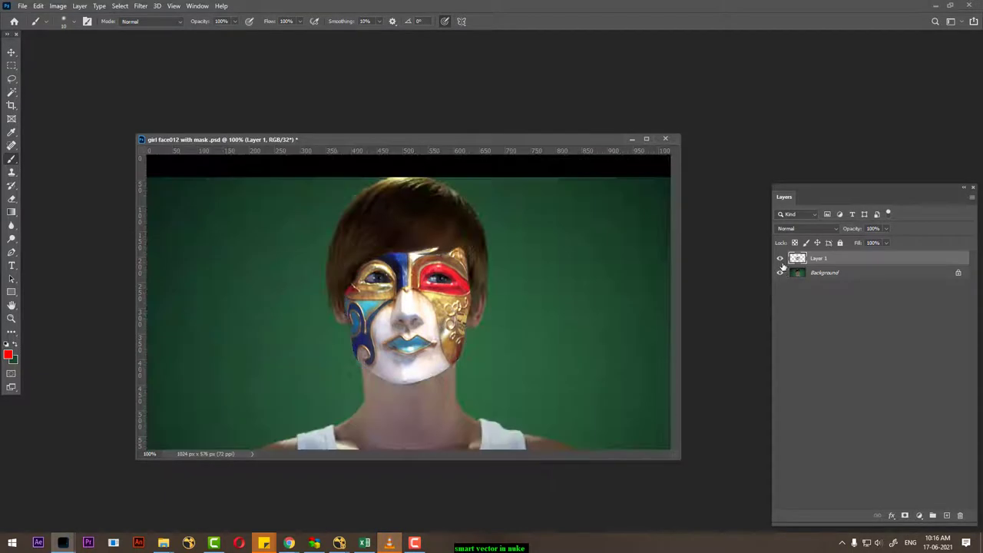
{"action": "left_click", "coordinate": [781, 259]}
{"action": "left_click", "coordinate": [781, 259]}
- Back in NukeStudio, add a SmartVector node to the Read2 face footage
{"action": "left_click", "coordinate": [339, 543]}
{"action": "left_click", "coordinate": [378, 499]}
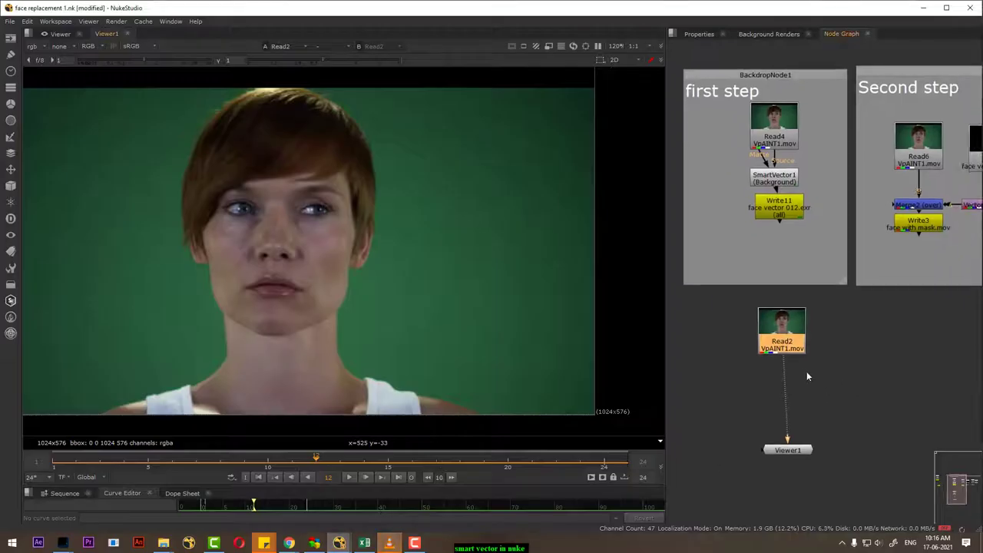
{"action": "left_click", "coordinate": [778, 332]}
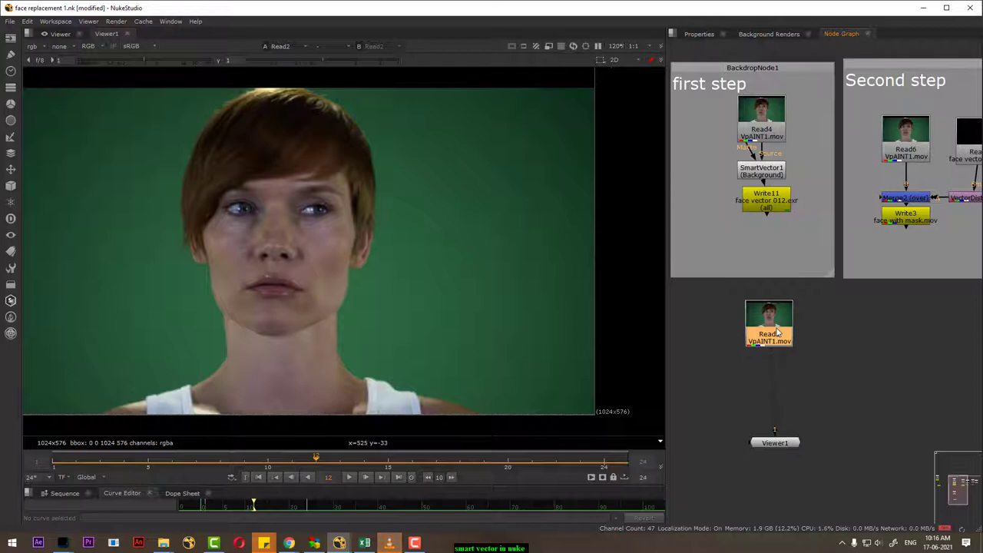
{"action": "key", "text": "Tab"}
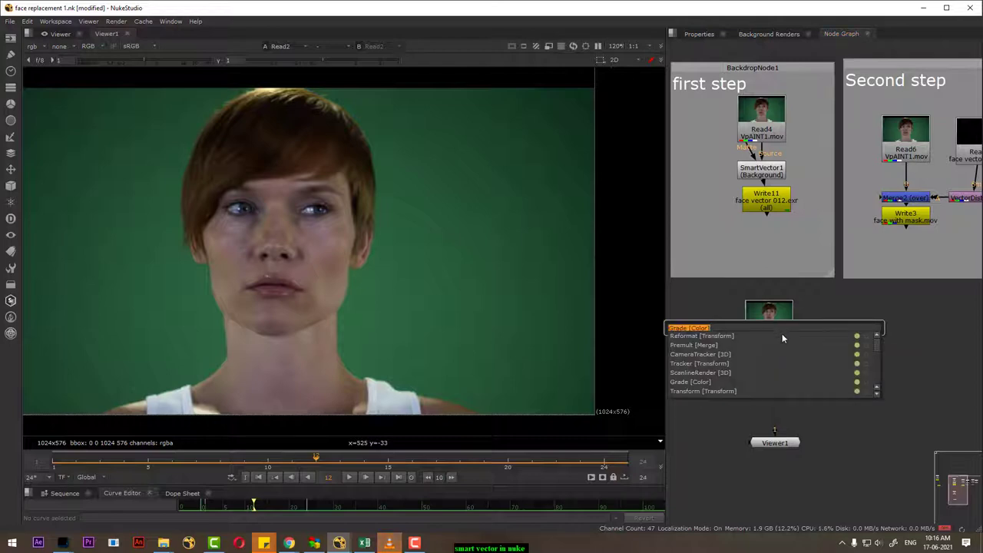
{"action": "type", "text": "smar"}
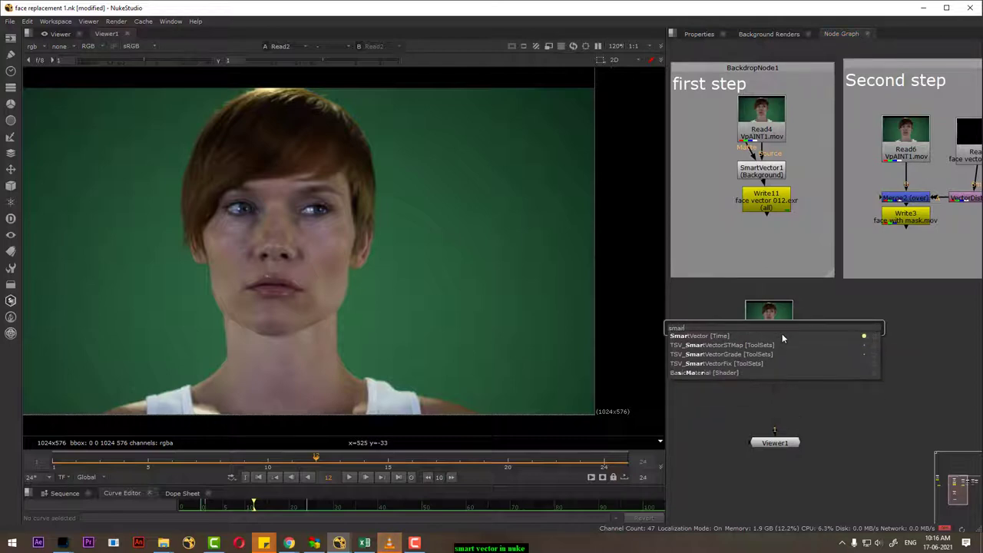
{"action": "left_click", "coordinate": [715, 335]}
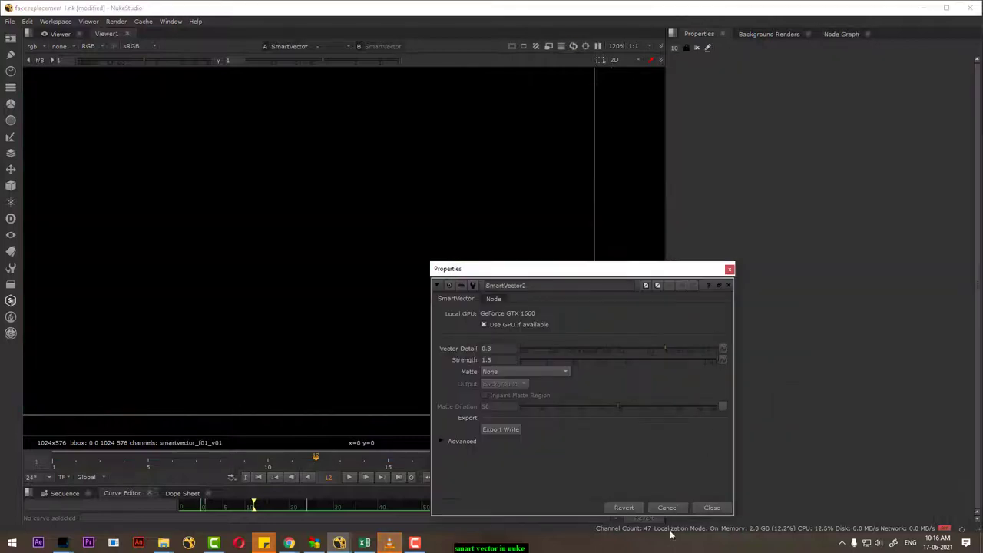
- Place SmartVector2 below Read2 and play its smartvector_f01_v01 layer, stopping at frame 20
{"action": "left_click", "coordinate": [711, 508]}
{"action": "left_click", "coordinate": [828, 34]}
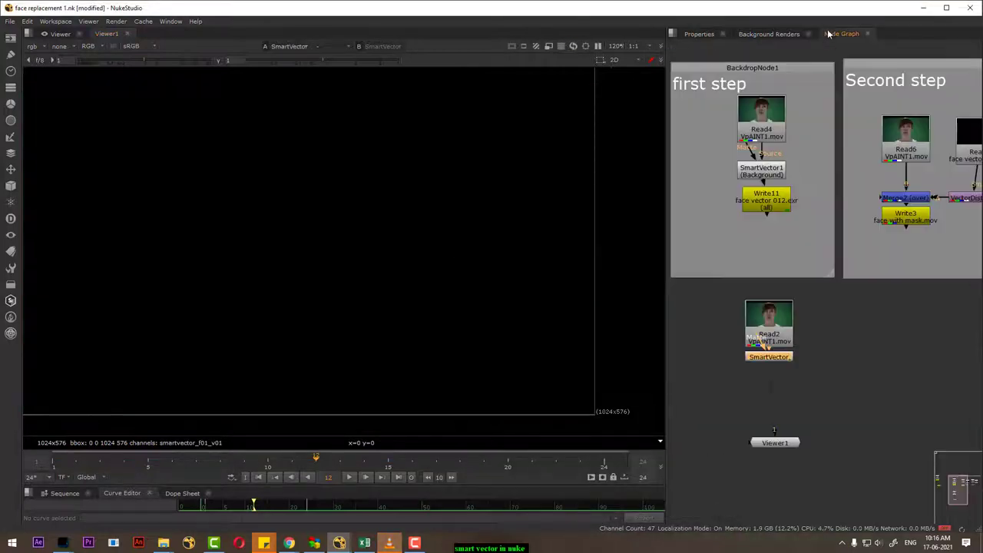
{"action": "left_click_drag", "start_coordinate": [783, 357], "coordinate": [783, 376]}
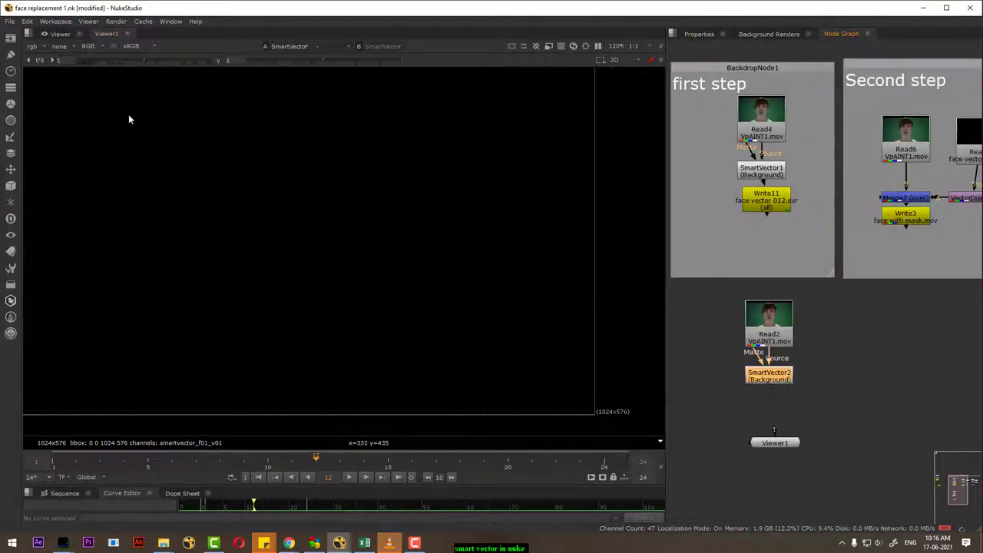
{"action": "left_click", "coordinate": [34, 46]}
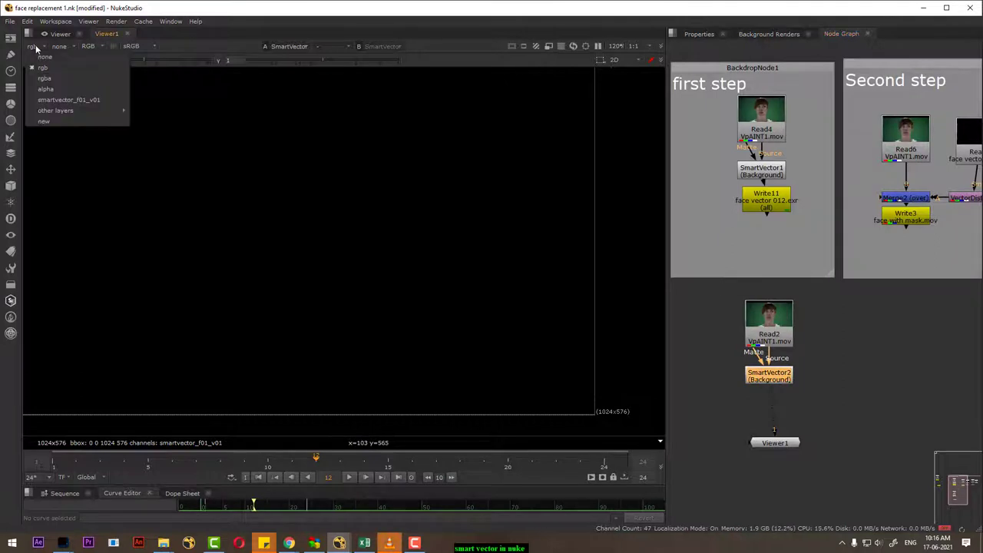
{"action": "left_click", "coordinate": [72, 99]}
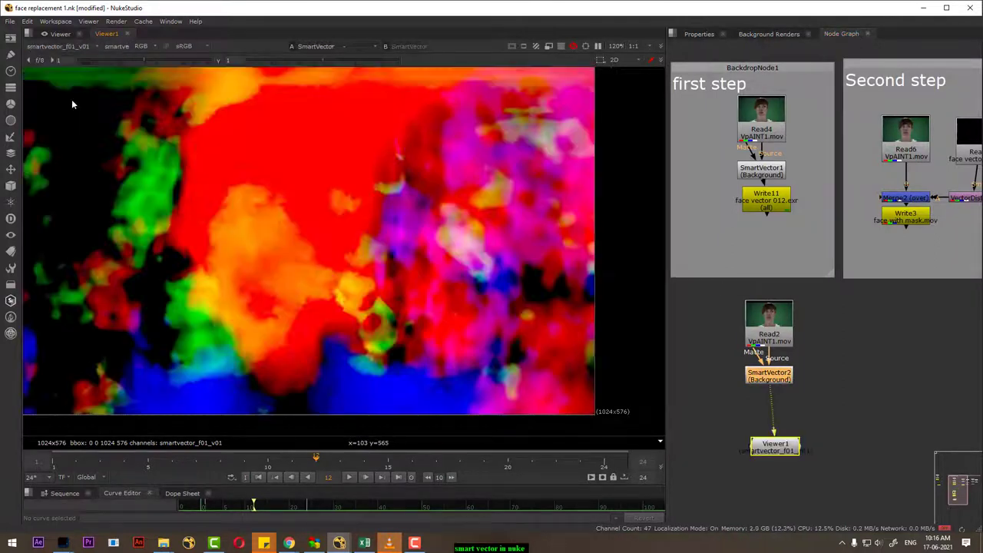
{"action": "left_click", "coordinate": [350, 477]}
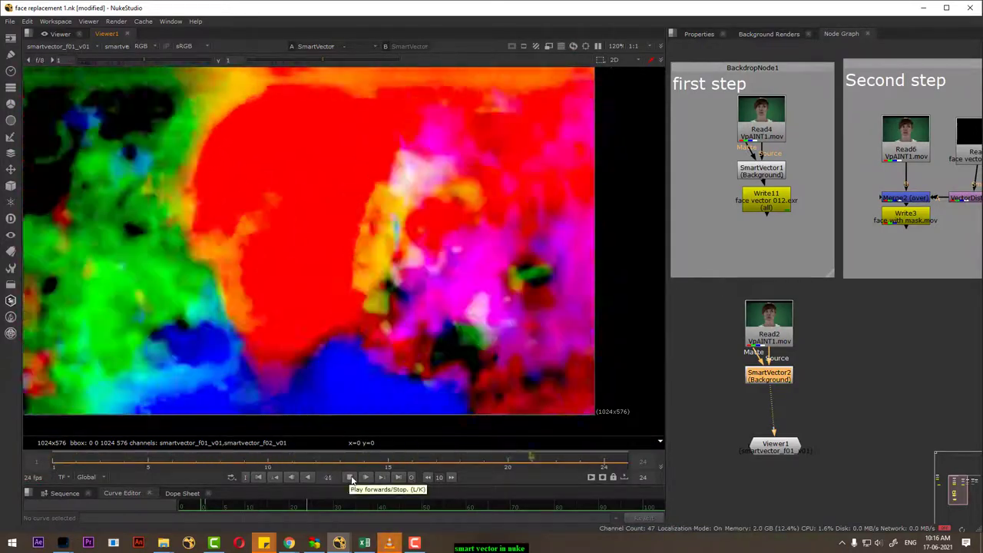
{"action": "left_click", "coordinate": [351, 478]}
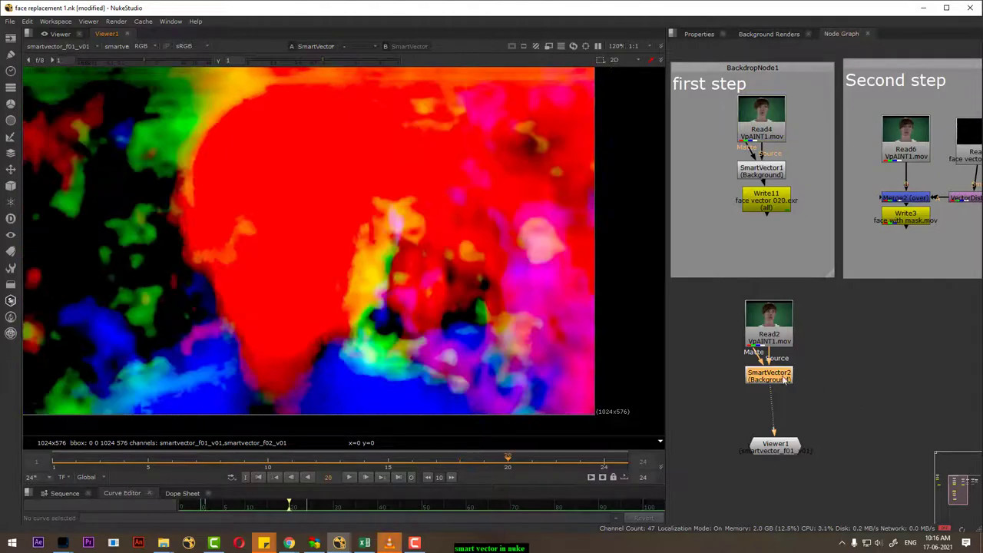
- Set SmartVector2's Vector Detail to 1 and replay the vectors from frame 1 to 20
{"action": "double_click", "coordinate": [783, 377]}
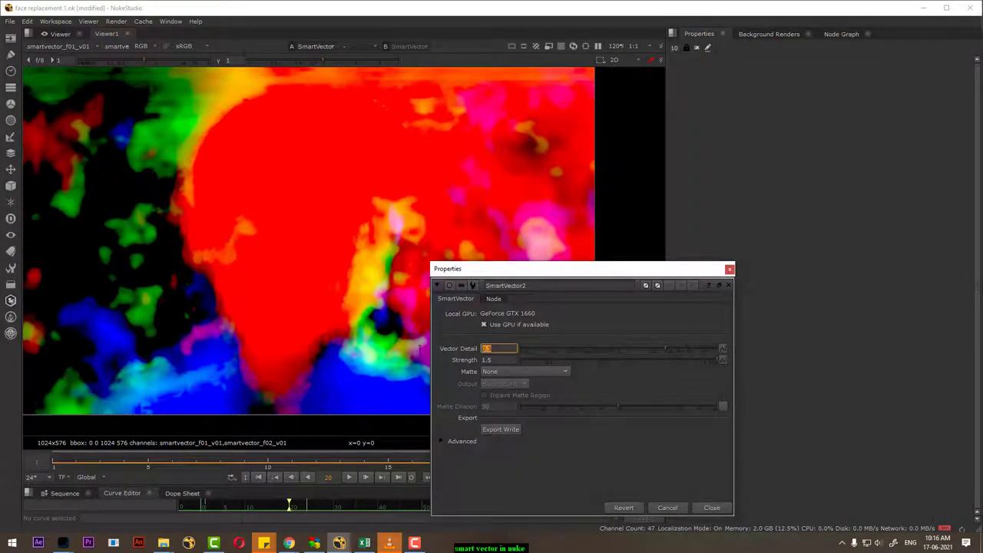
{"action": "type", "text": "1"}
{"action": "key", "text": "Return"}
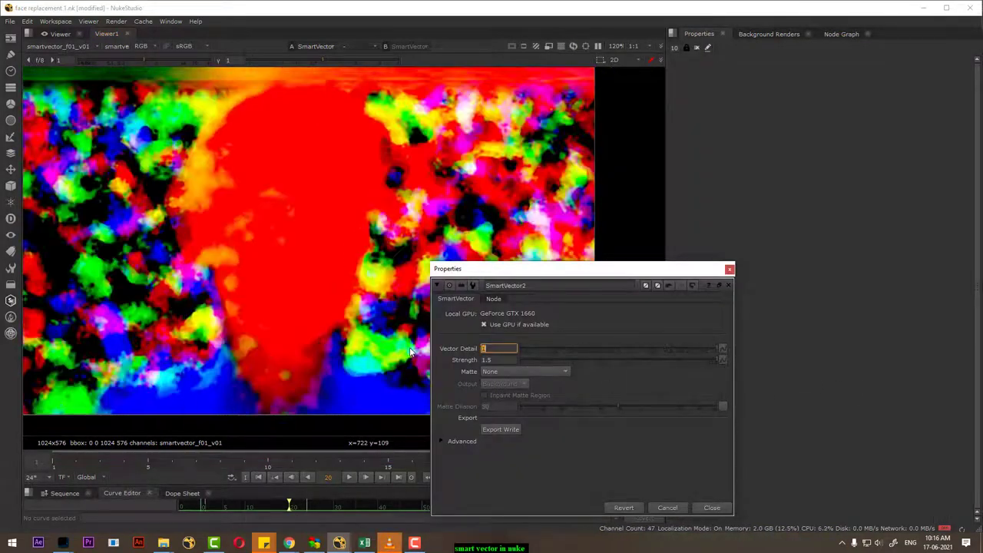
{"action": "left_click", "coordinate": [711, 509]}
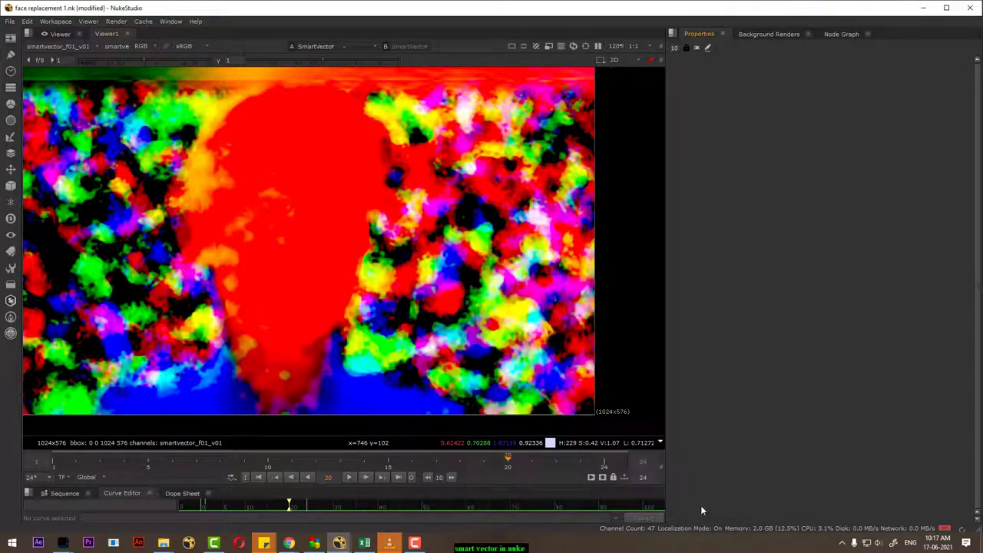
{"action": "left_click", "coordinate": [276, 477]}
{"action": "left_click", "coordinate": [348, 477]}
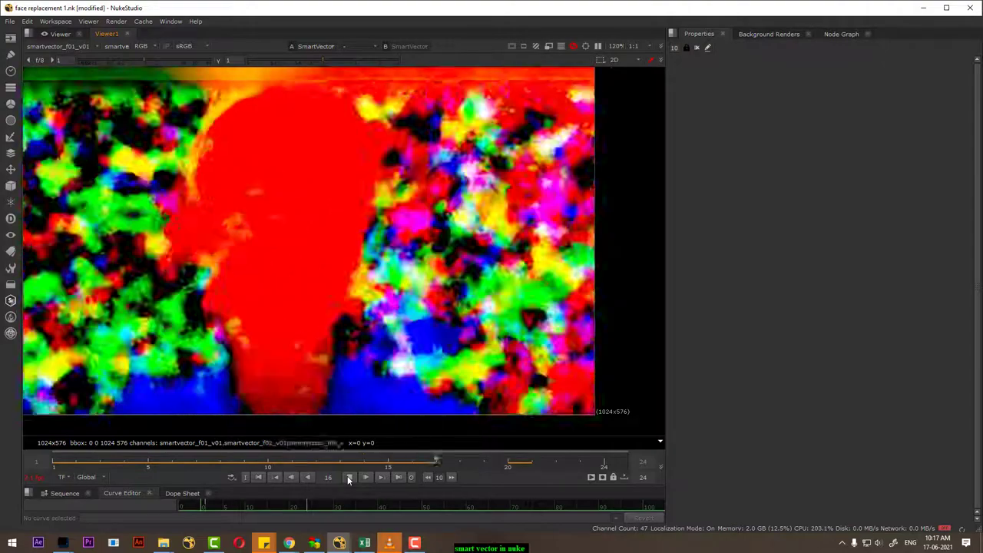
{"action": "left_click", "coordinate": [349, 477]}
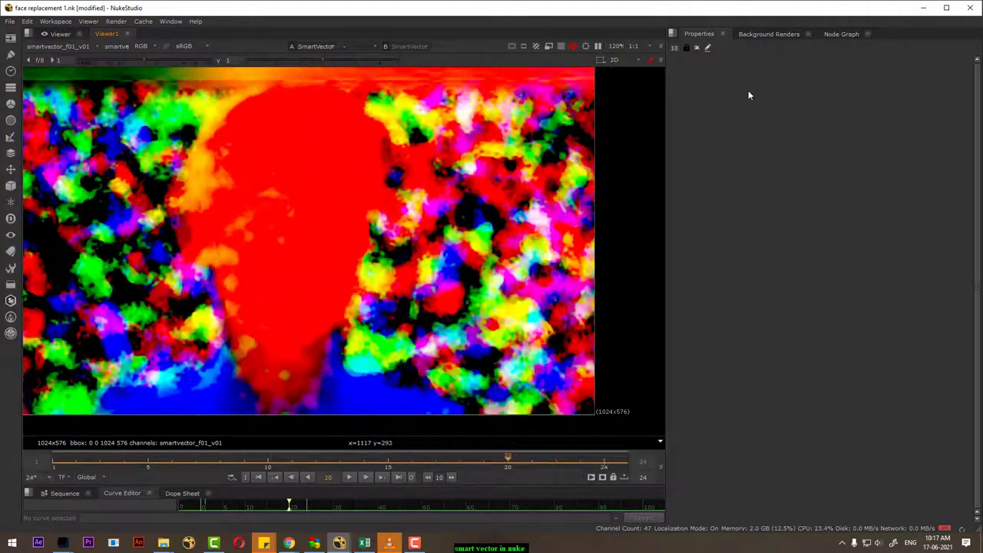
- Export a Write4 node from SmartVector2, place it below, and open its settings
{"action": "left_click", "coordinate": [841, 33]}
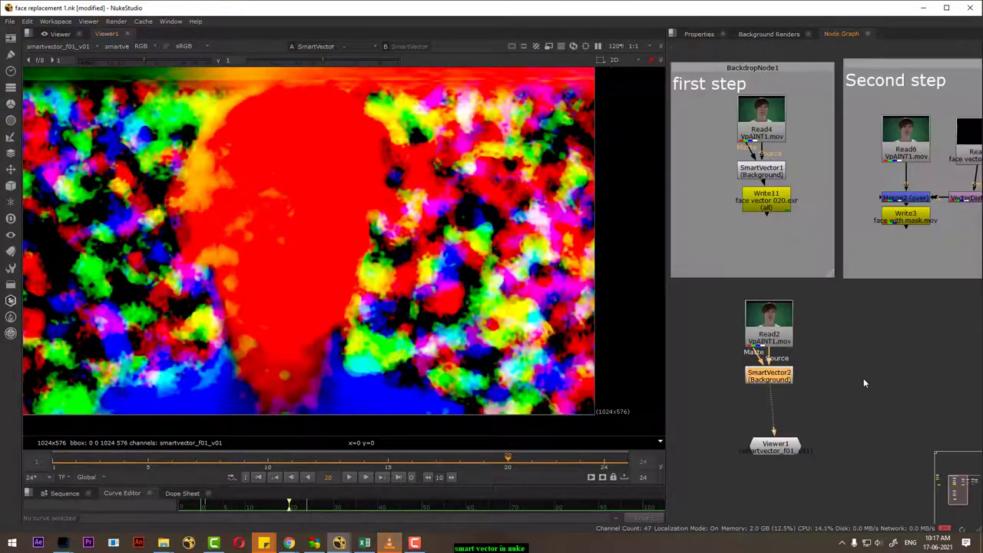
{"action": "double_click", "coordinate": [787, 378]}
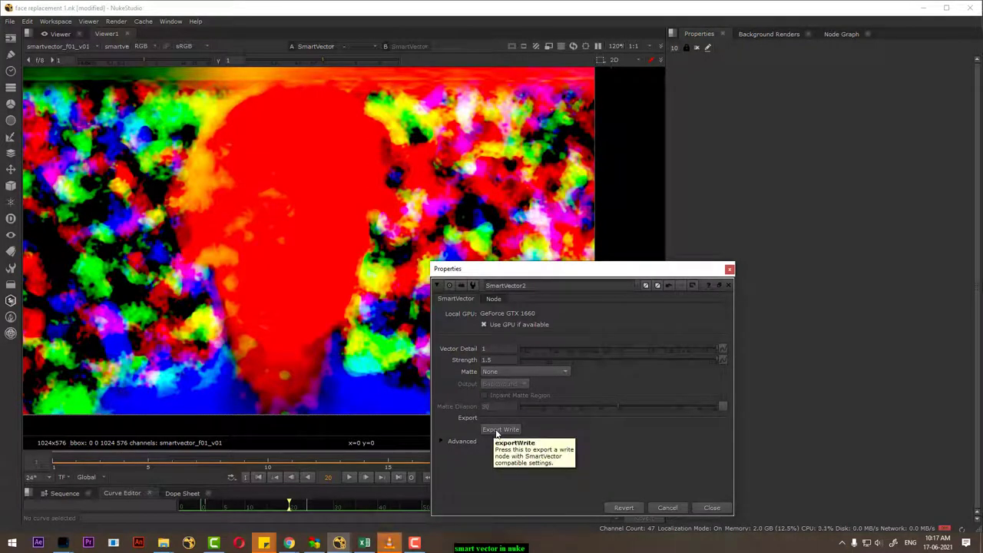
{"action": "left_click", "coordinate": [712, 508]}
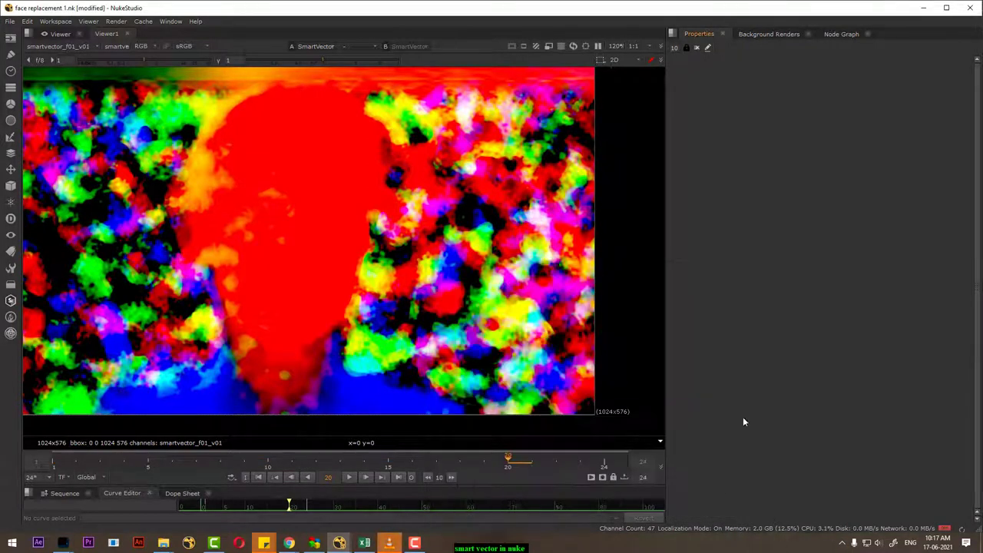
{"action": "left_click", "coordinate": [841, 34]}
{"action": "left_click_drag", "start_coordinate": [841, 402], "coordinate": [821, 413]}
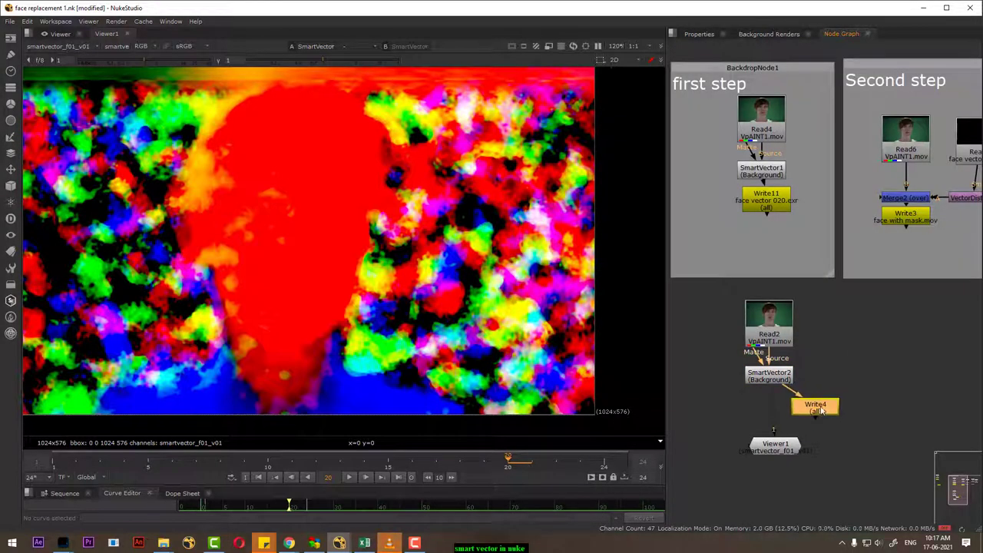
{"action": "double_click", "coordinate": [820, 411]}
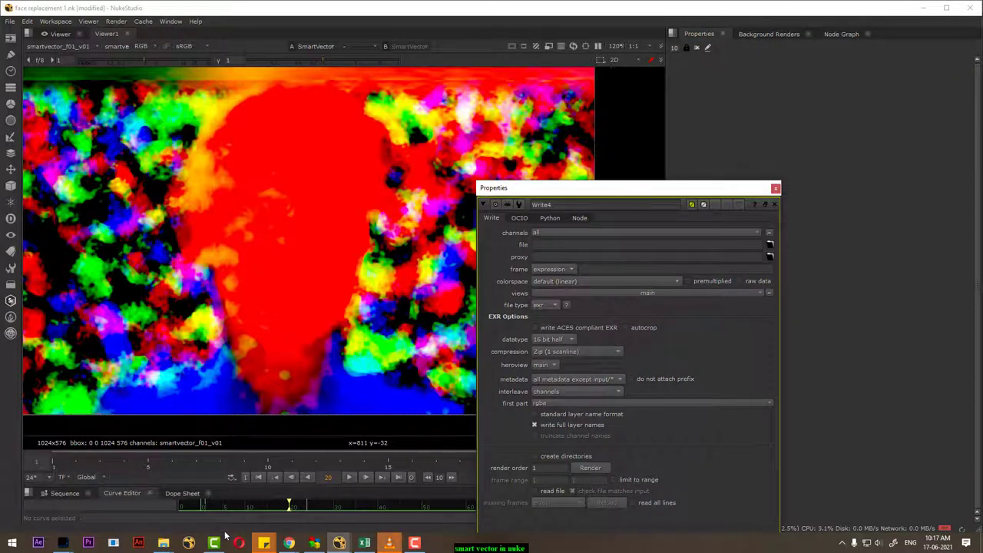
- Create a 'gril face V' folder in the 54 face replacement with vector PAINT folder and copy the path
{"action": "mouse_move", "coordinate": [163, 543]}
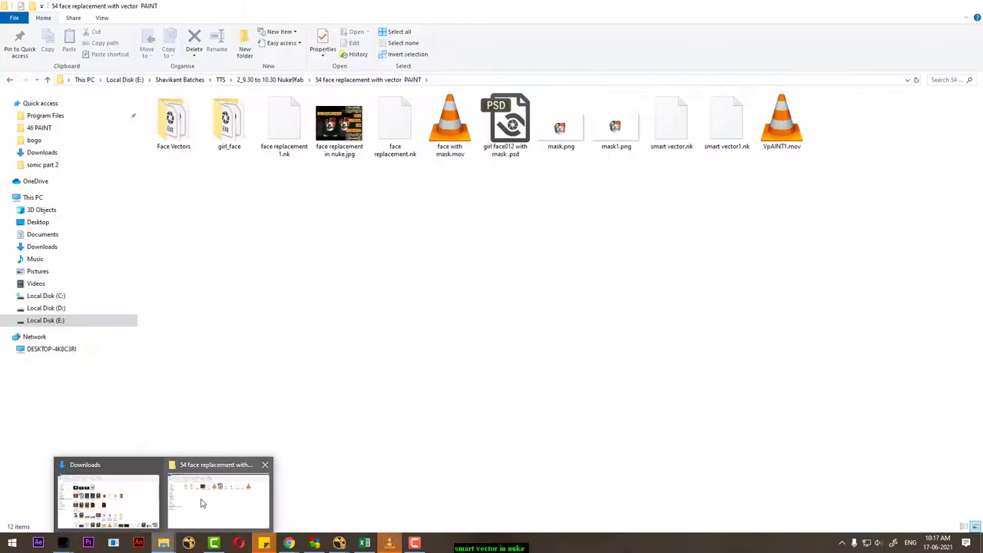
{"action": "left_click", "coordinate": [202, 503]}
{"action": "right_click", "coordinate": [238, 276]}
{"action": "mouse_move", "coordinate": [313, 401]}
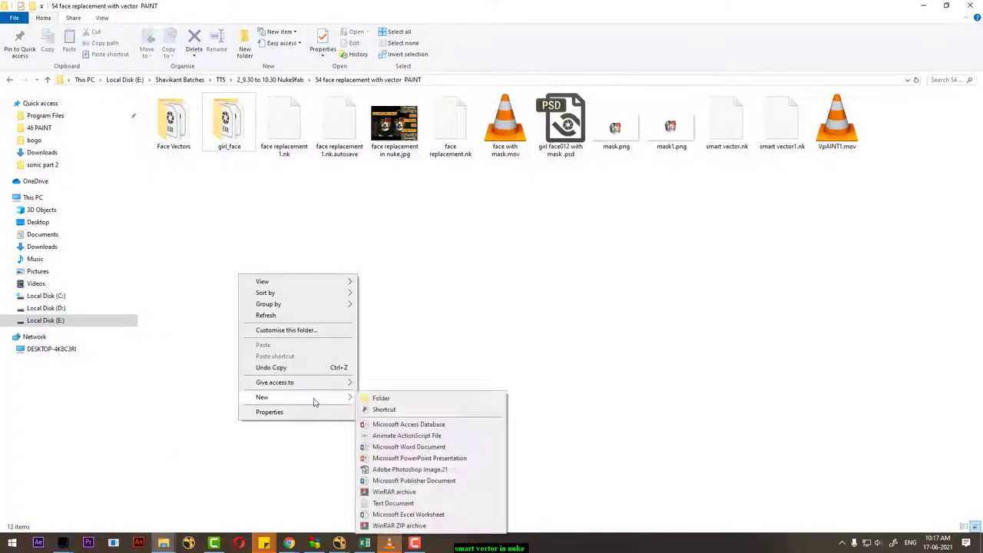
{"action": "left_click", "coordinate": [380, 398]}
{"action": "type", "text": "gri"}
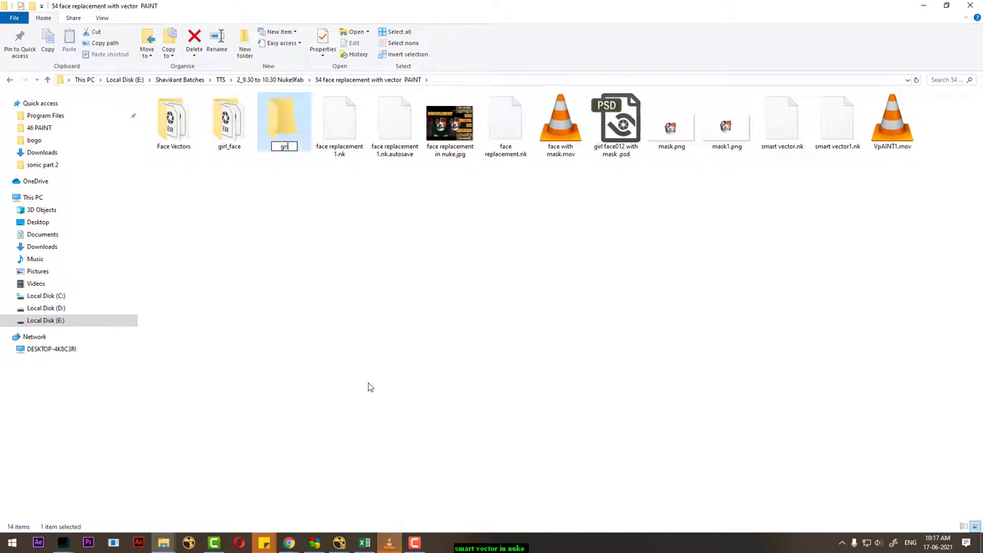
{"action": "type", "text": "l face "}
{"action": "type", "text": "V"}
{"action": "key", "text": "Return"}
{"action": "left_click", "coordinate": [439, 80]}
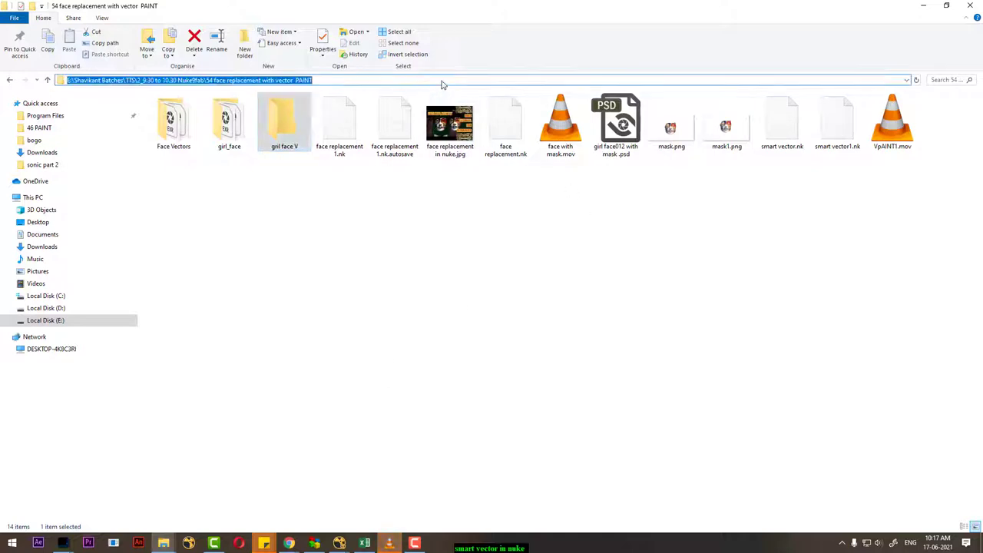
- Point Write4's output into the gril face V folder with file name girl_vector ###.exr
{"action": "left_click", "coordinate": [923, 5]}
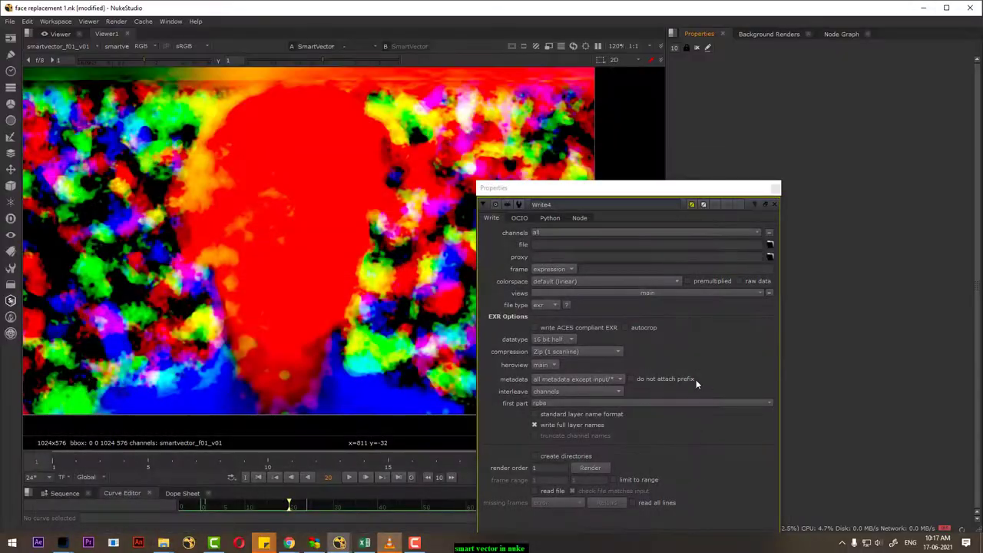
{"action": "left_click", "coordinate": [770, 244]}
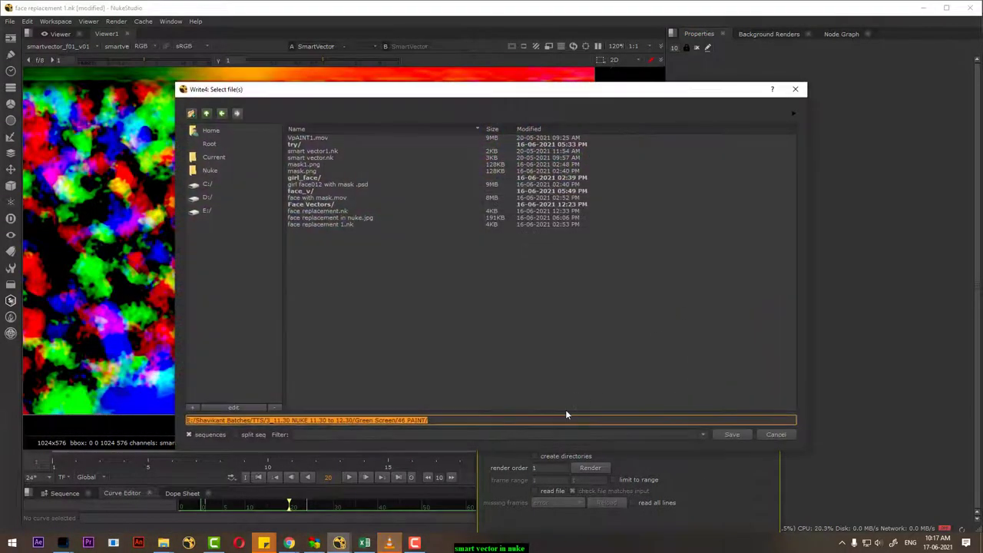
{"action": "type", "text": "E:\\Shavikant Batches\\TTS\\2_9.30 to 10.30 Nuke9fab\\54 face replacement with vector  PAINT"}
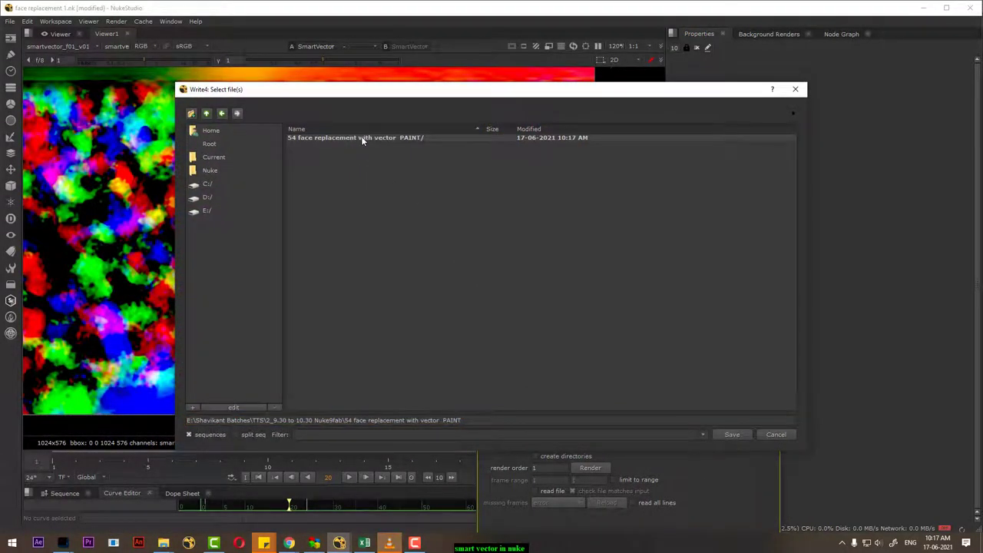
{"action": "double_click", "coordinate": [361, 137]}
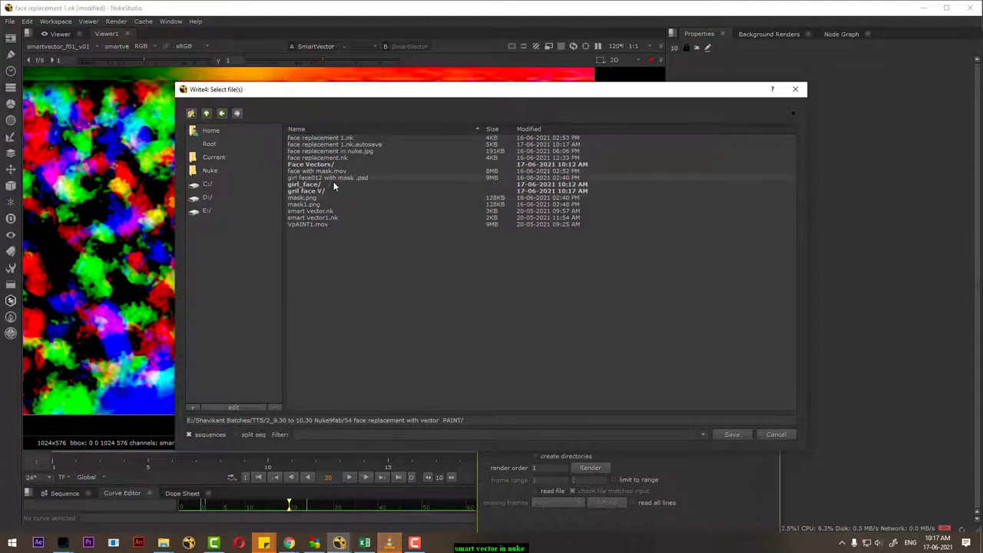
{"action": "double_click", "coordinate": [315, 191]}
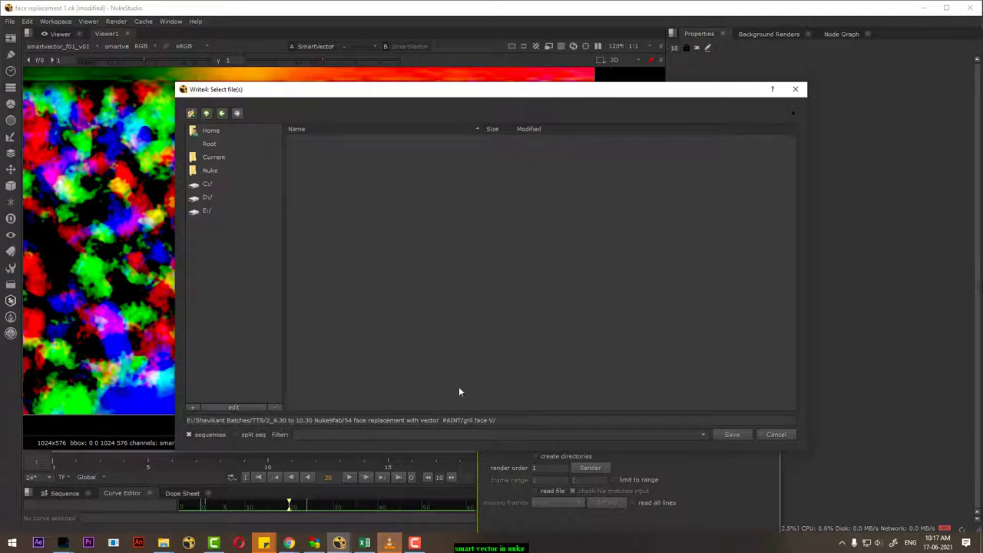
{"action": "left_click", "coordinate": [515, 420]}
{"action": "type", "text": "gri"}
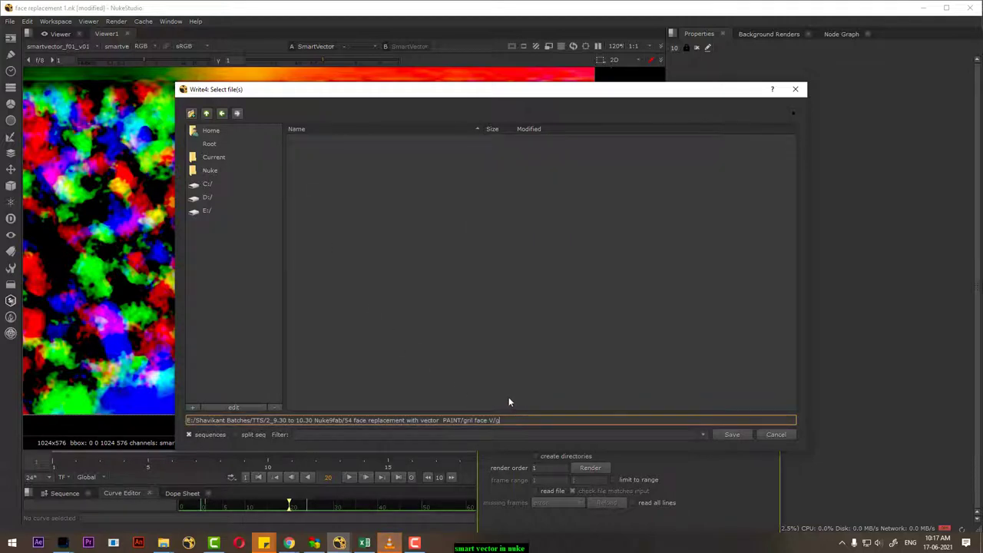
{"action": "type", "text": "l"}
{"action": "type", "text": "_#"}
{"action": "type", "text": "tor ##"}
{"action": "type", "text": "###"}
{"action": "type", "text": ".ex"}
{"action": "type", "text": "r"}
- Apply the EXR path and render Write4 with the frame range limited to 1–24
{"action": "left_click", "coordinate": [734, 433]}
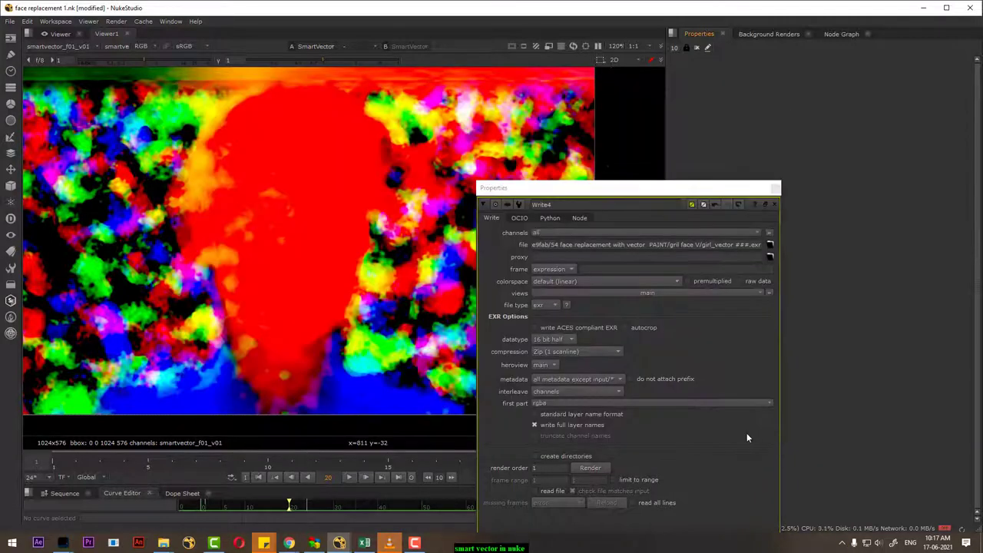
{"action": "left_click", "coordinate": [612, 479]}
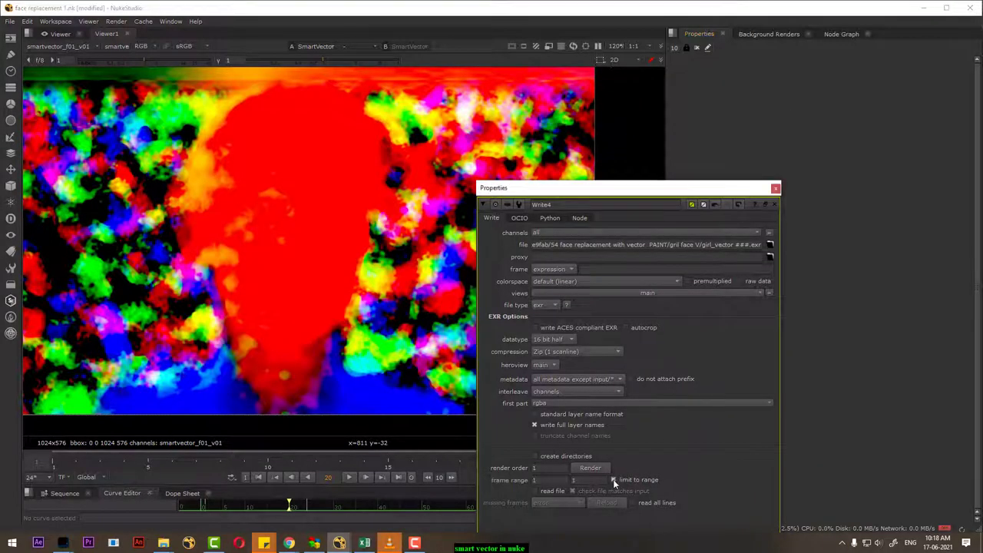
{"action": "double_click", "coordinate": [574, 480]}
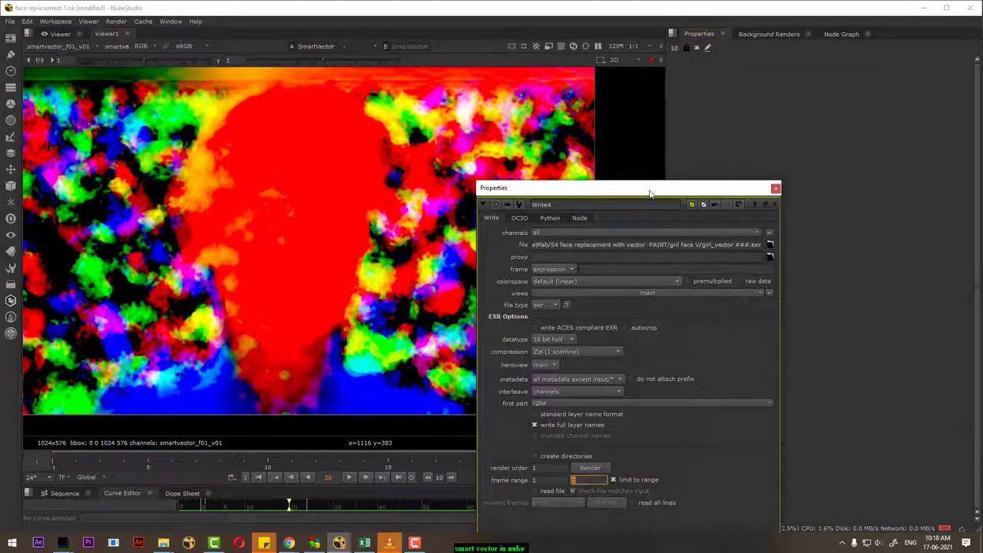
{"action": "left_click_drag", "start_coordinate": [649, 192], "coordinate": [768, 103]}
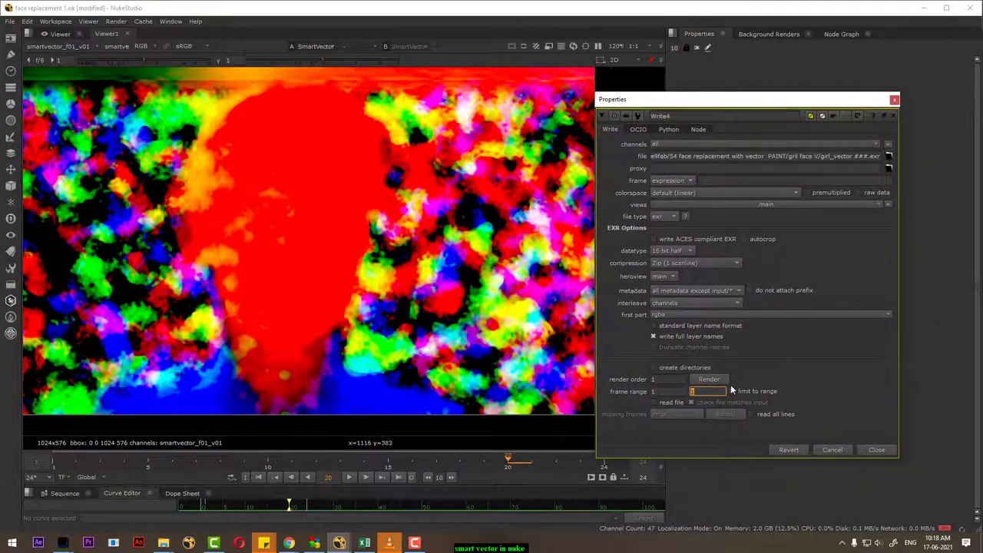
{"action": "type", "text": "24"}
{"action": "left_click", "coordinate": [707, 380]}
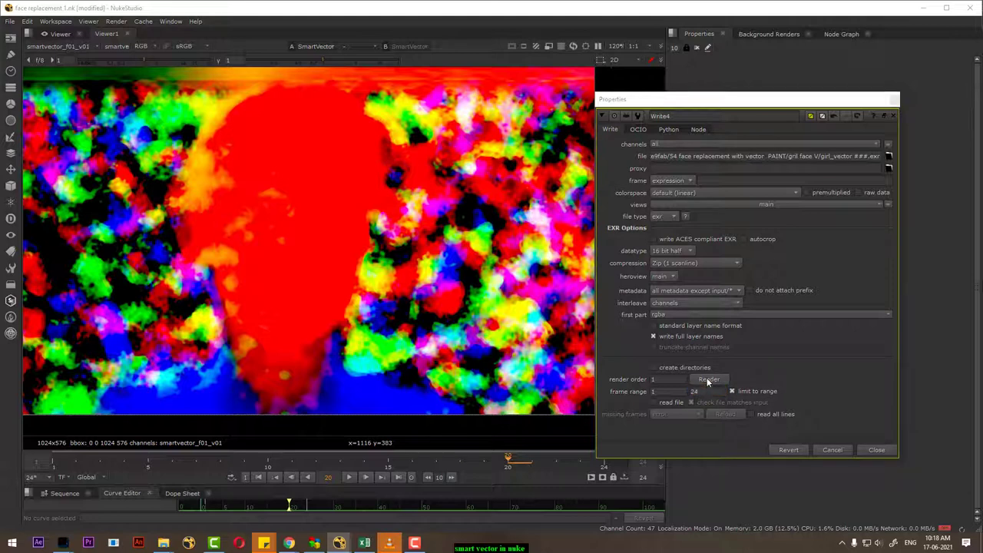
{"action": "left_click", "coordinate": [486, 289]}
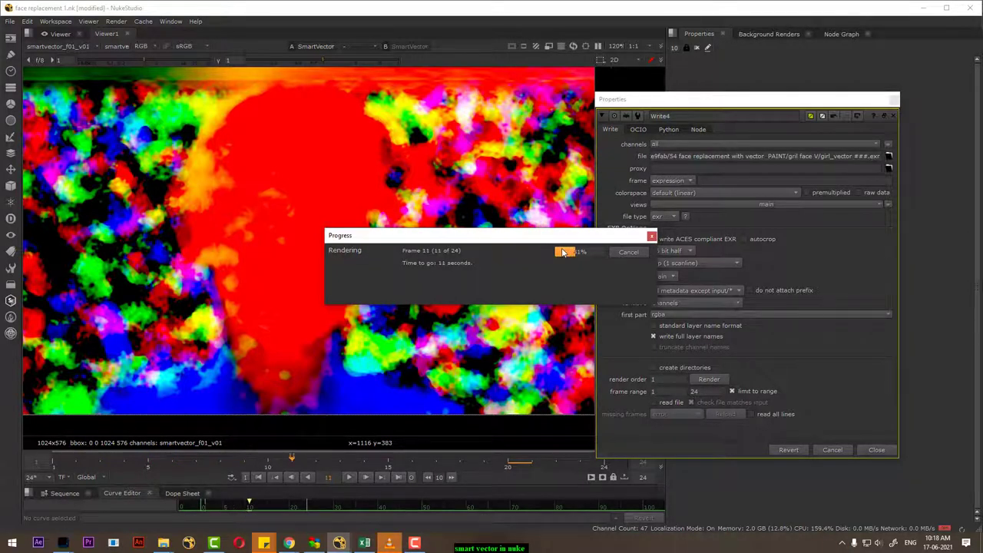
- Open the gril face V folder in File Explorer to check the rendered frames
{"action": "mouse_move", "coordinate": [163, 543]}
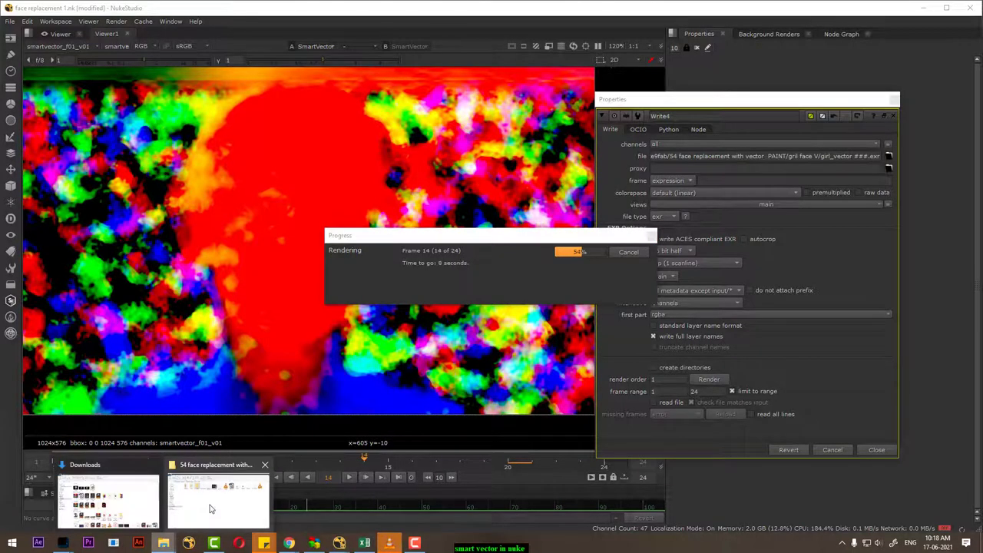
{"action": "left_click", "coordinate": [212, 507]}
{"action": "double_click", "coordinate": [288, 136]}
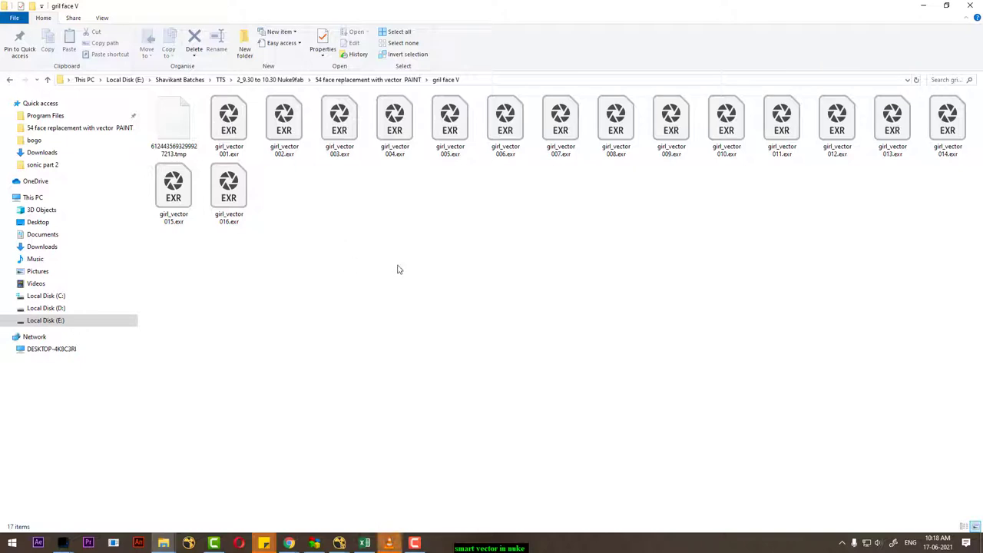
- Refresh gril face V so girl_vector 001–024.exr all appear, and copy the folder path
{"action": "right_click", "coordinate": [312, 293]}
{"action": "left_click", "coordinate": [357, 335]}
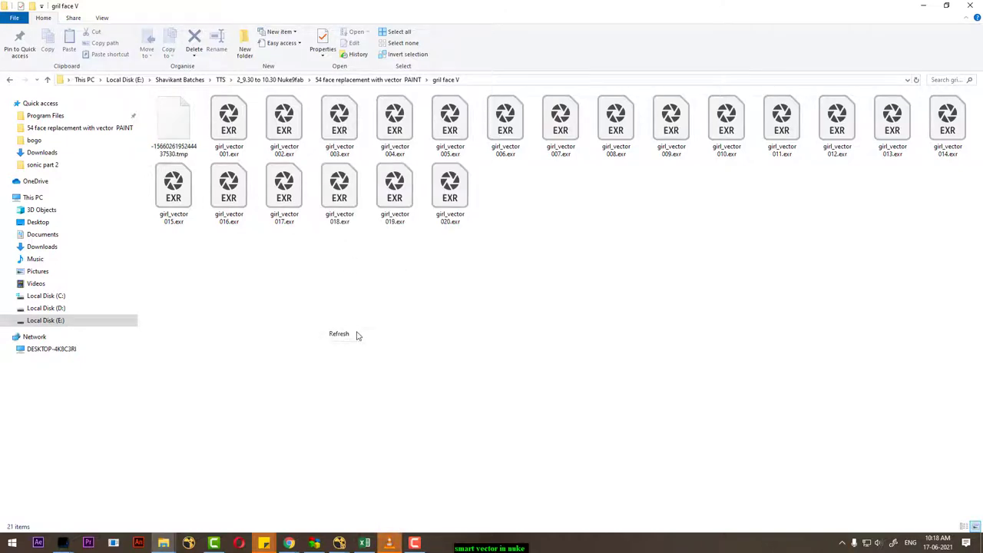
{"action": "left_click", "coordinate": [491, 80]}
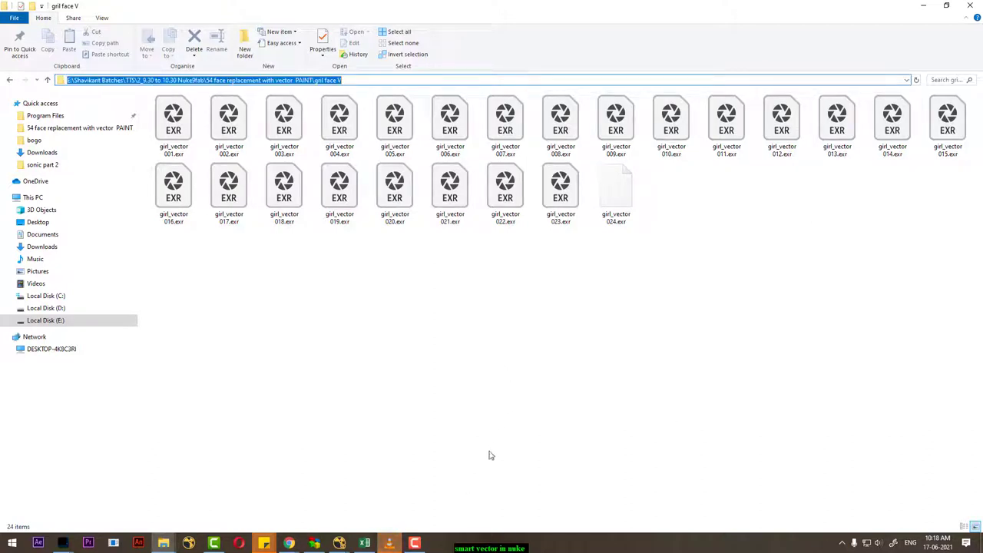
{"action": "left_click", "coordinate": [343, 544]}
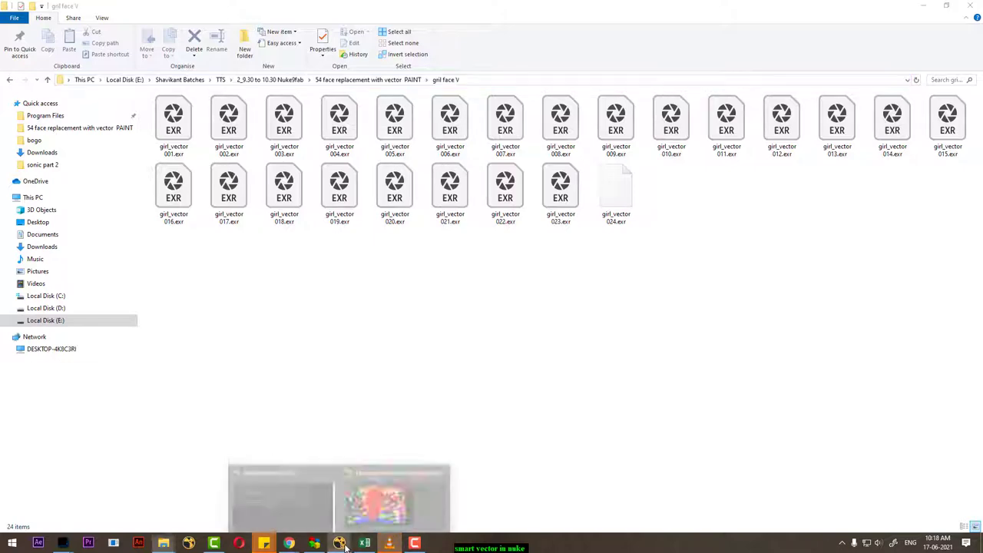
- Read in the girl_vector ###.exr sequence, frames 1–24, as a new Read3 node
{"action": "left_click", "coordinate": [392, 499]}
{"action": "left_click", "coordinate": [867, 452]}
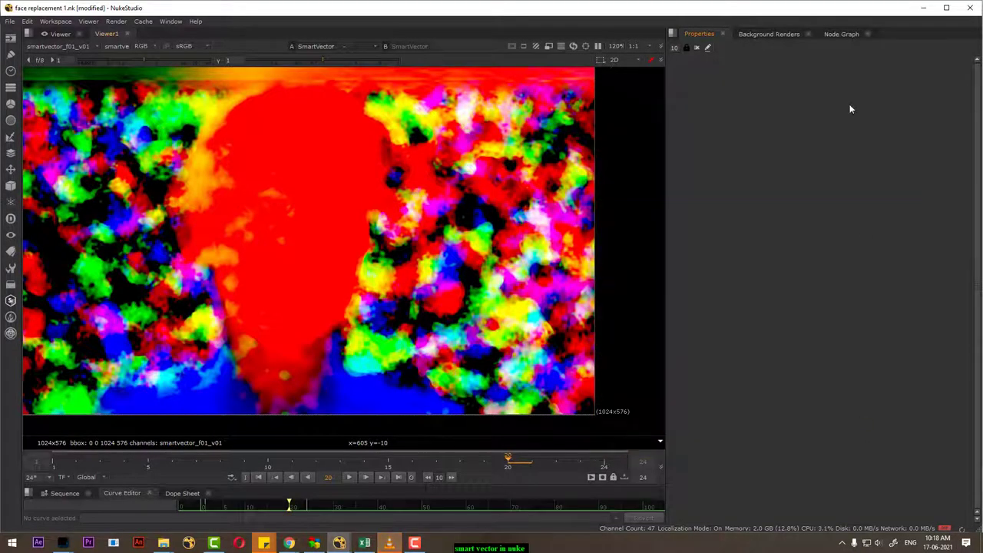
{"action": "left_click", "coordinate": [841, 33]}
{"action": "left_click_drag", "start_coordinate": [871, 350], "coordinate": [814, 355]}
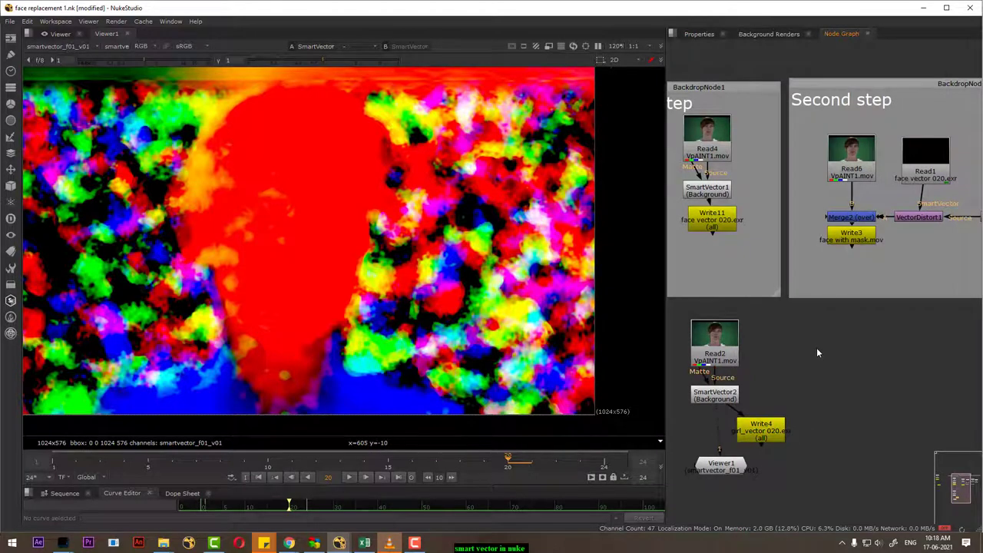
{"action": "key", "text": "r"}
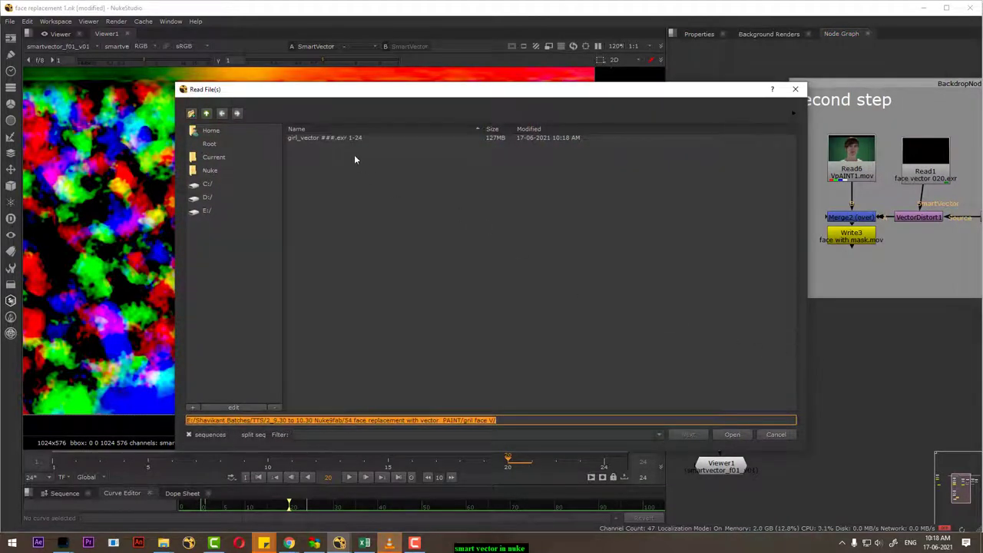
{"action": "left_click", "coordinate": [342, 137]}
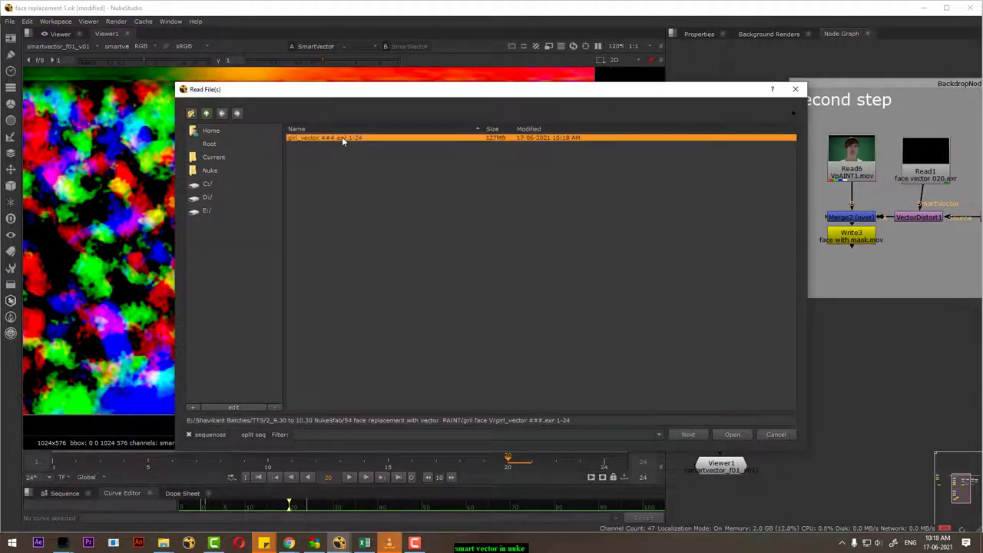
{"action": "left_click", "coordinate": [731, 435]}
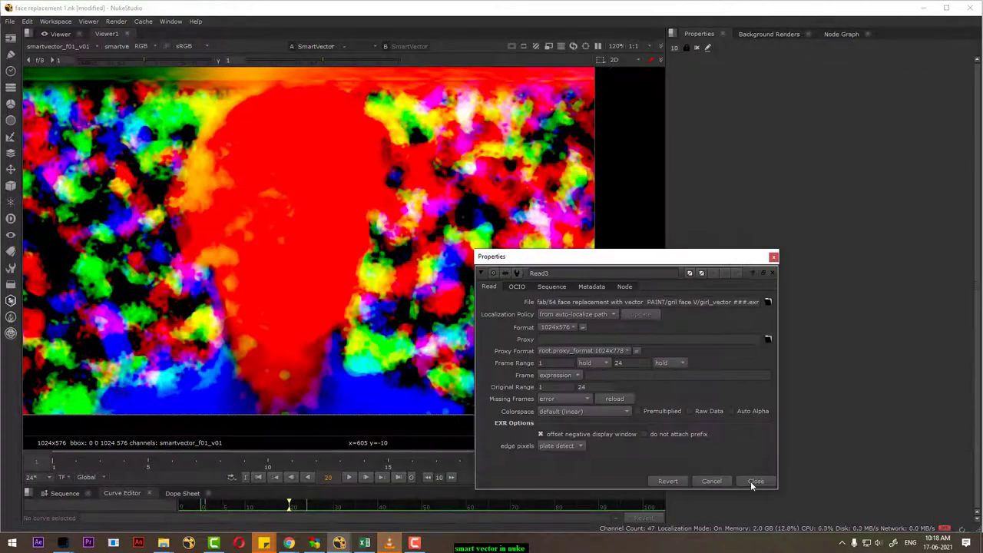
{"action": "left_click", "coordinate": [752, 482]}
- Connect Read3 to Viewer1 and play the girl_vector sequence through
{"action": "left_click", "coordinate": [841, 34]}
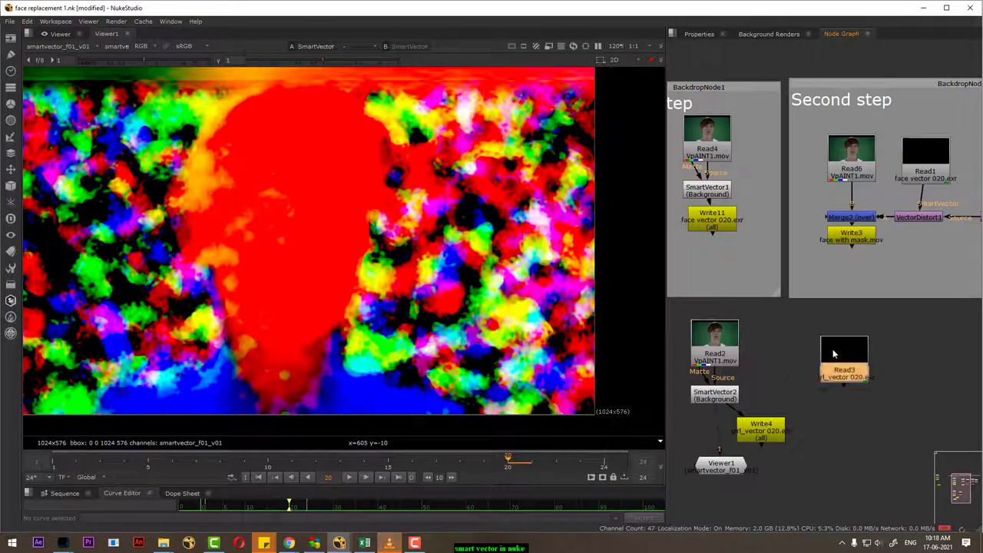
{"action": "key", "text": "1"}
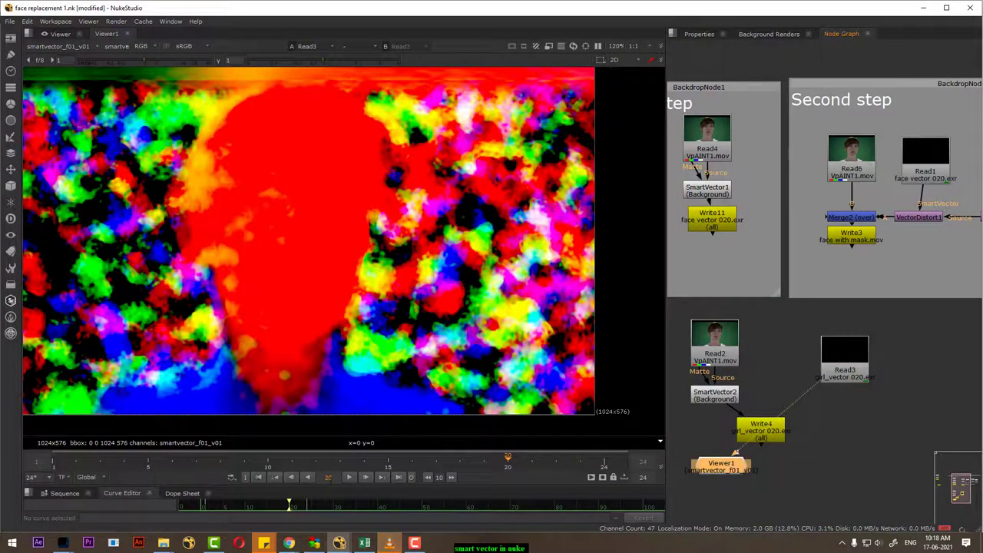
{"action": "left_click", "coordinate": [349, 477]}
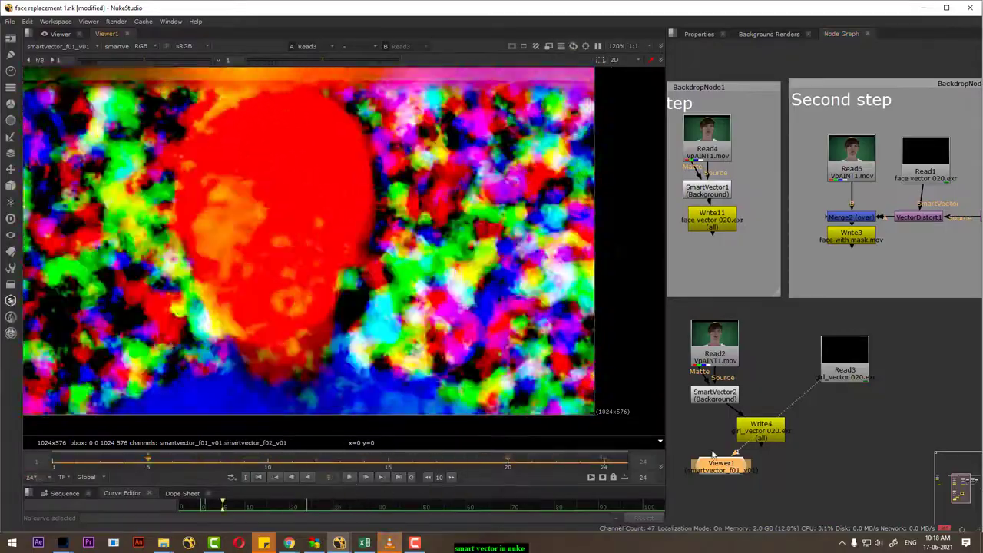
{"action": "mouse_move", "coordinate": [726, 434]}
{"action": "left_mouse_down"}
{"action": "mouse_move", "coordinate": [777, 434]}
{"action": "mouse_move", "coordinate": [870, 463]}
{"action": "mouse_move", "coordinate": [808, 435]}
{"action": "left_mouse_up"}
{"action": "left_click", "coordinate": [777, 434]}
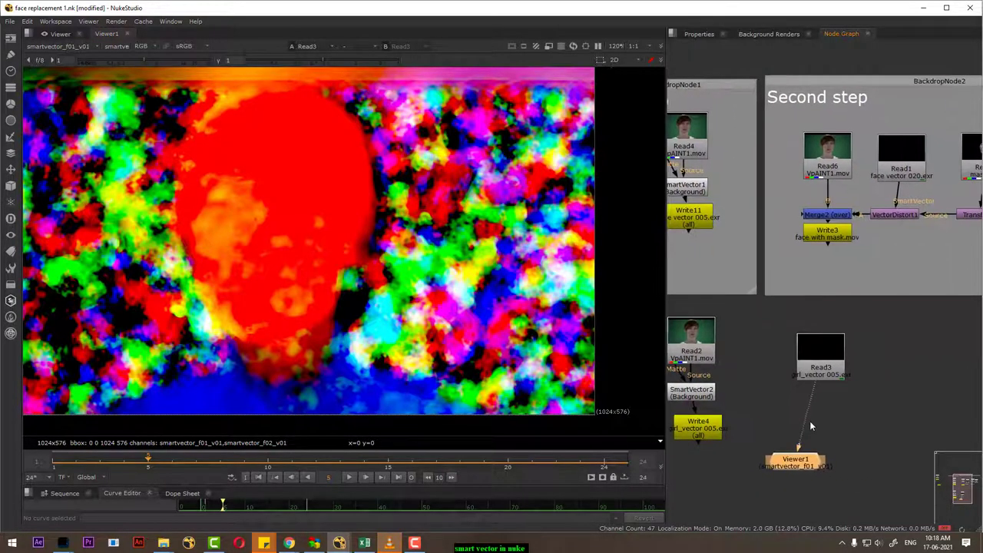
{"action": "left_click", "coordinate": [828, 375]}
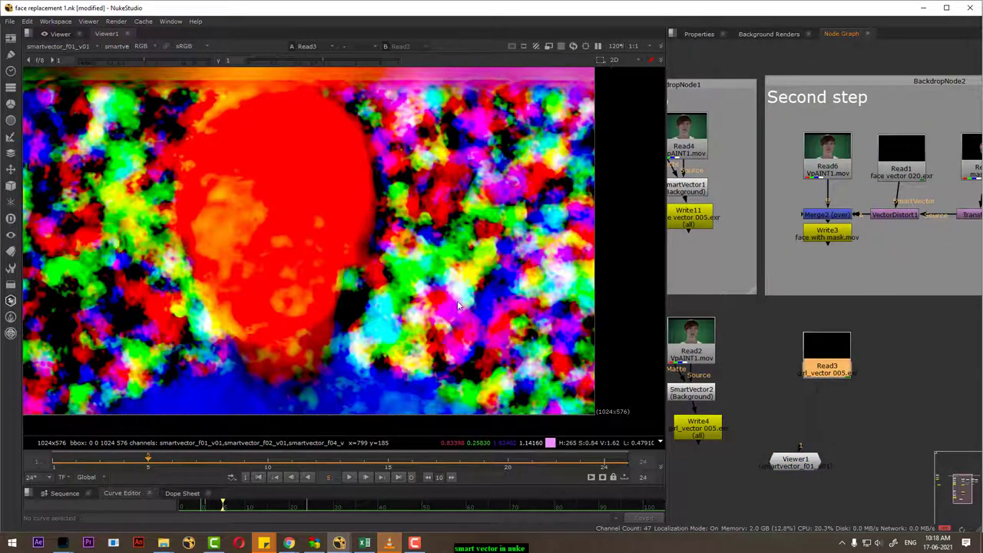
{"action": "left_click", "coordinate": [837, 405]}
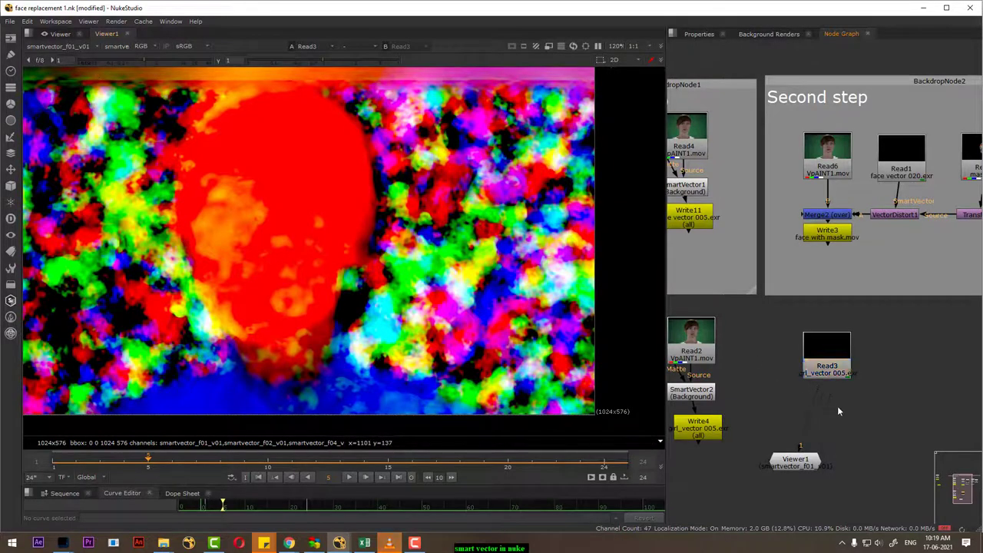
- Read mask.png from the PAINT folder as Read5 and place it beside the Read3 node
{"action": "key", "text": "r"}
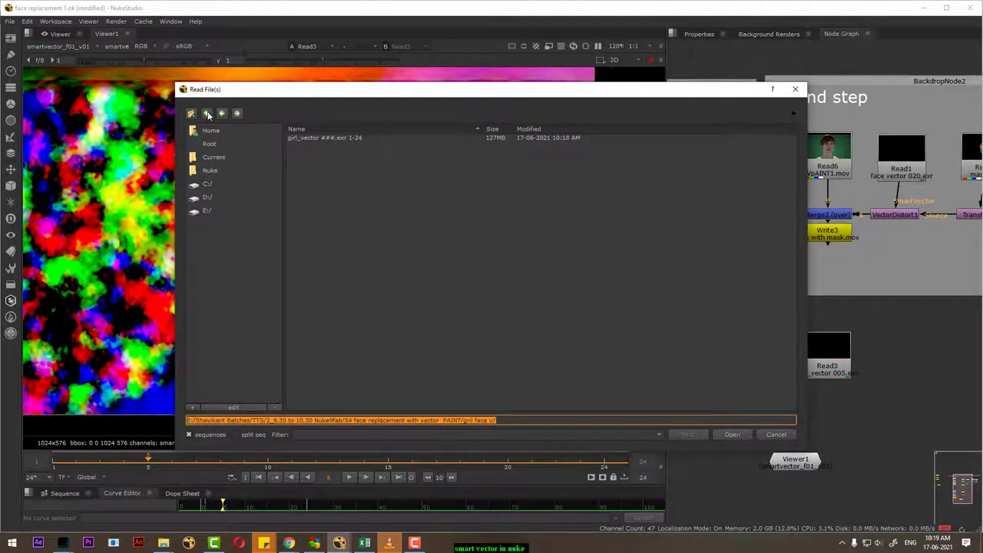
{"action": "left_click", "coordinate": [216, 113]}
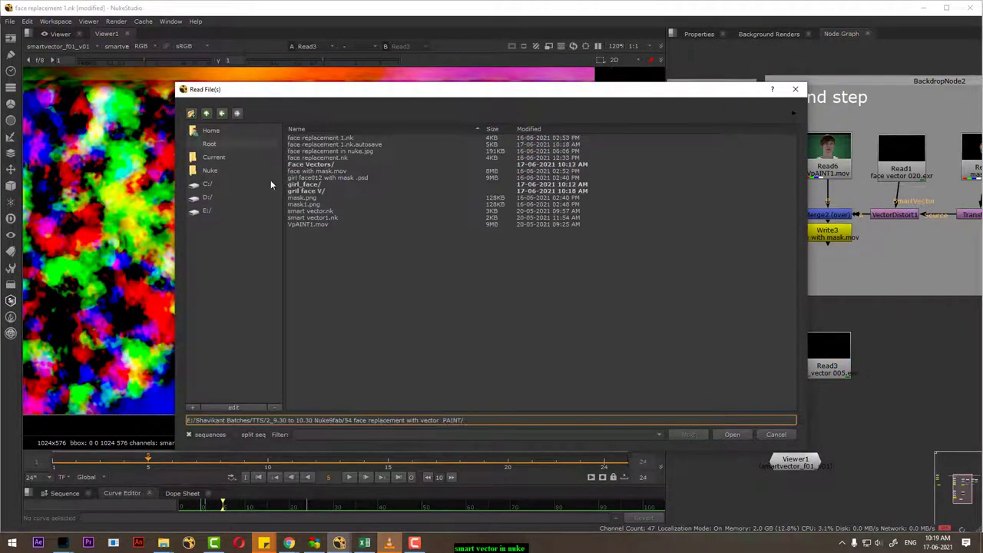
{"action": "double_click", "coordinate": [309, 197]}
{"action": "left_click", "coordinate": [797, 317]}
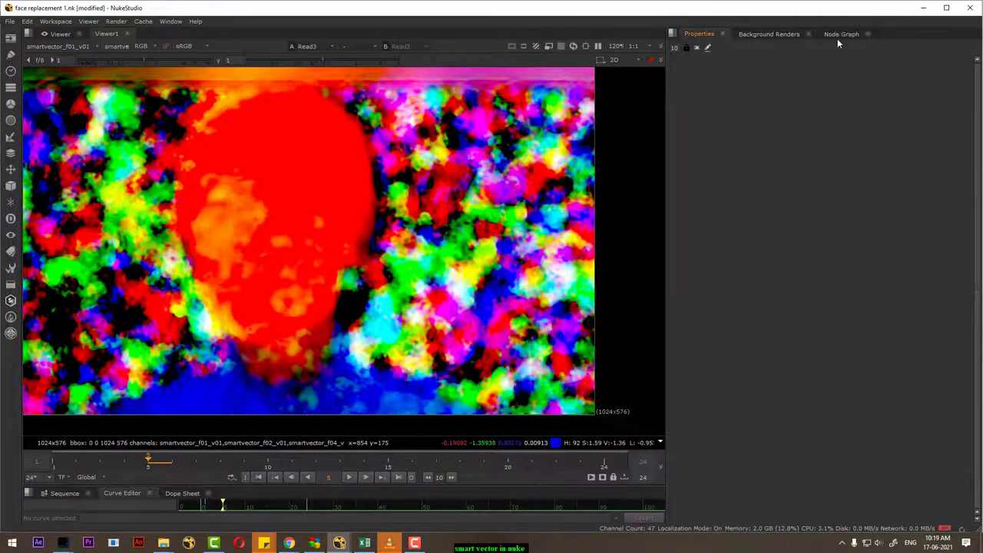
{"action": "left_click", "coordinate": [841, 34]}
{"action": "left_click_drag", "start_coordinate": [923, 382], "coordinate": [836, 402]}
{"action": "left_click_drag", "start_coordinate": [783, 448], "coordinate": [871, 393]}
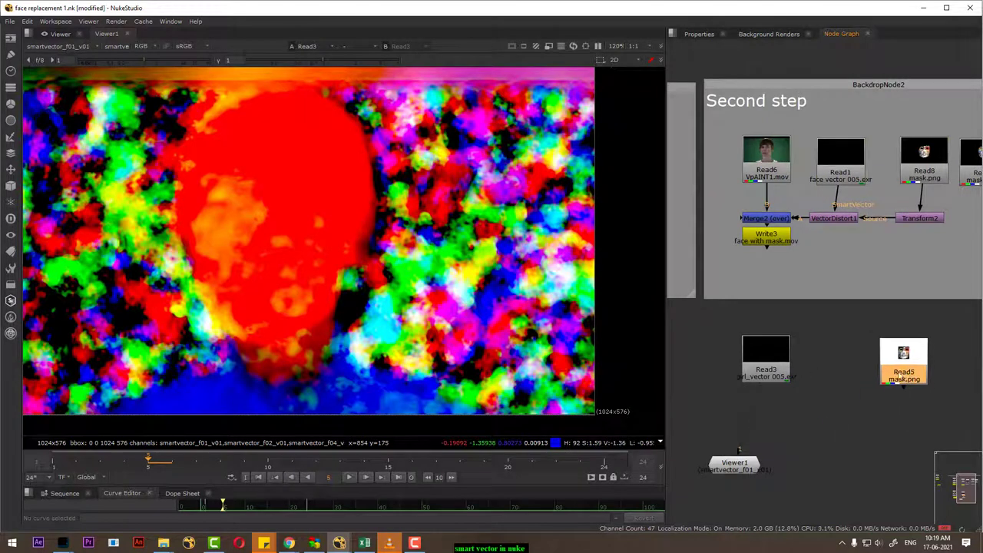
{"action": "left_click_drag", "start_coordinate": [738, 476], "coordinate": [775, 480]}
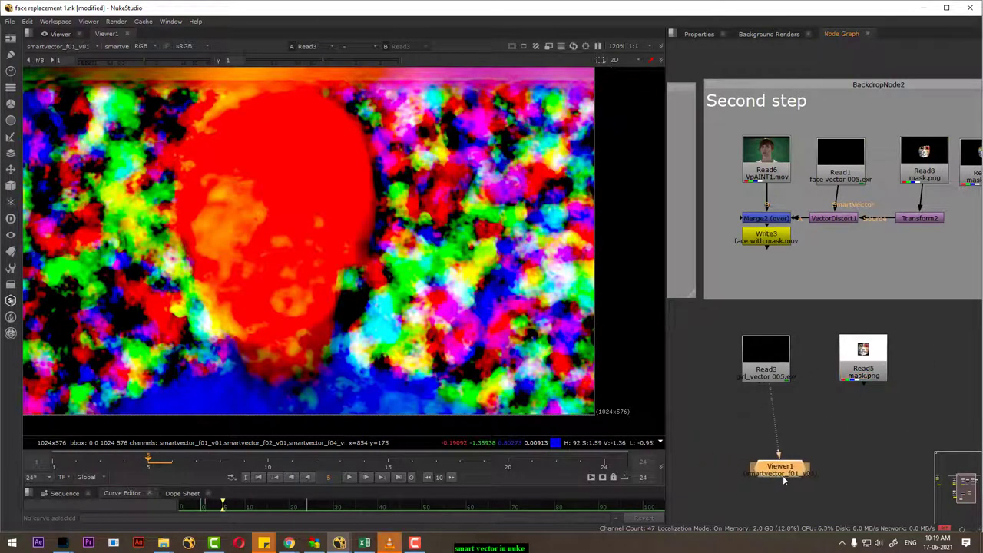
{"action": "left_click", "coordinate": [783, 358]}
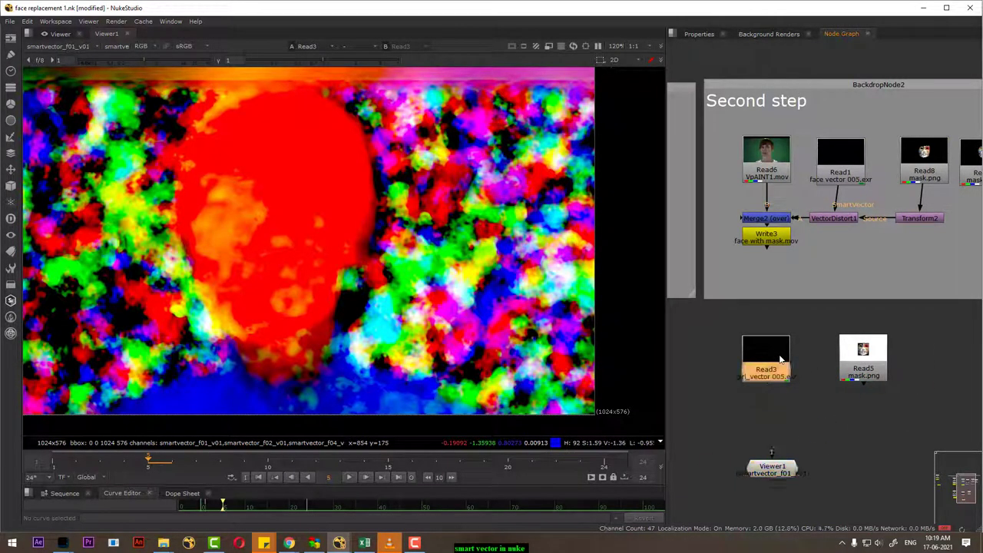
- Add a VectorDistort2 node after the girl_vector read and place it just below
{"action": "key", "text": "Tab"}
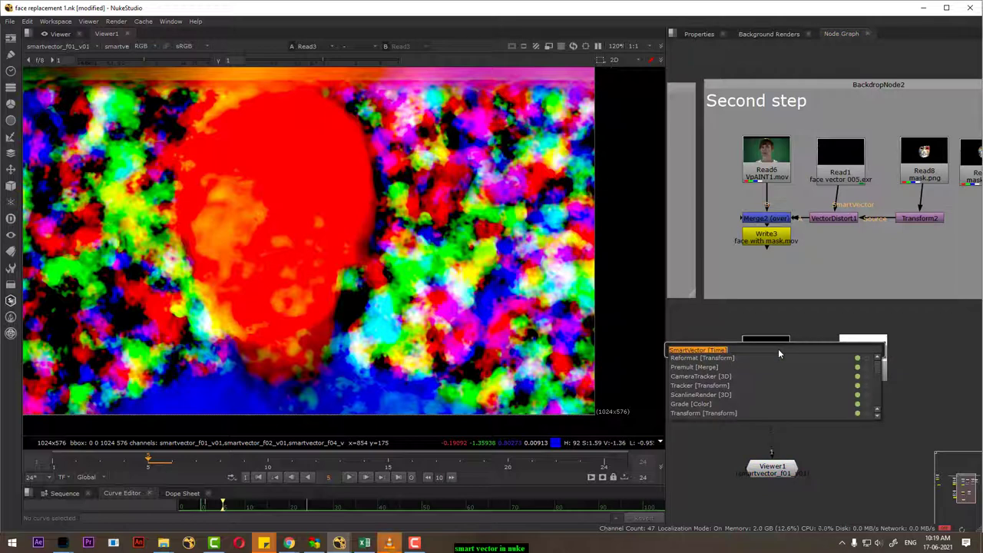
{"action": "type", "text": "vec"}
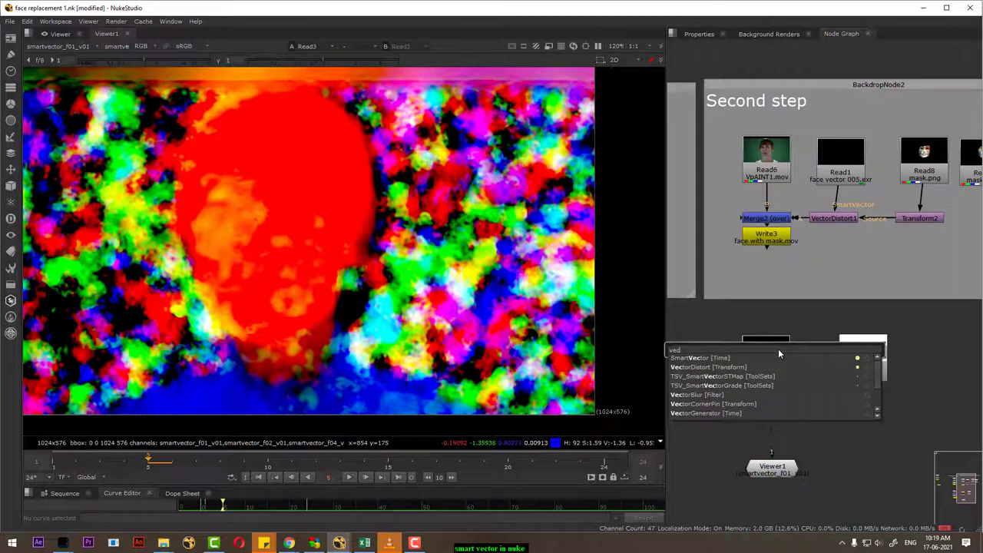
{"action": "left_click", "coordinate": [725, 367]}
{"action": "left_click", "coordinate": [719, 507]}
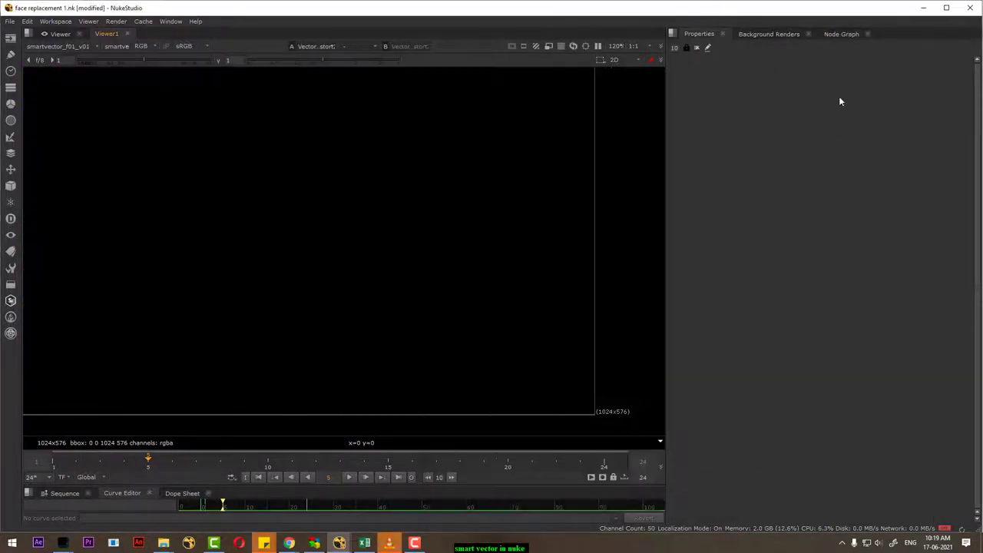
{"action": "left_click", "coordinate": [840, 34]}
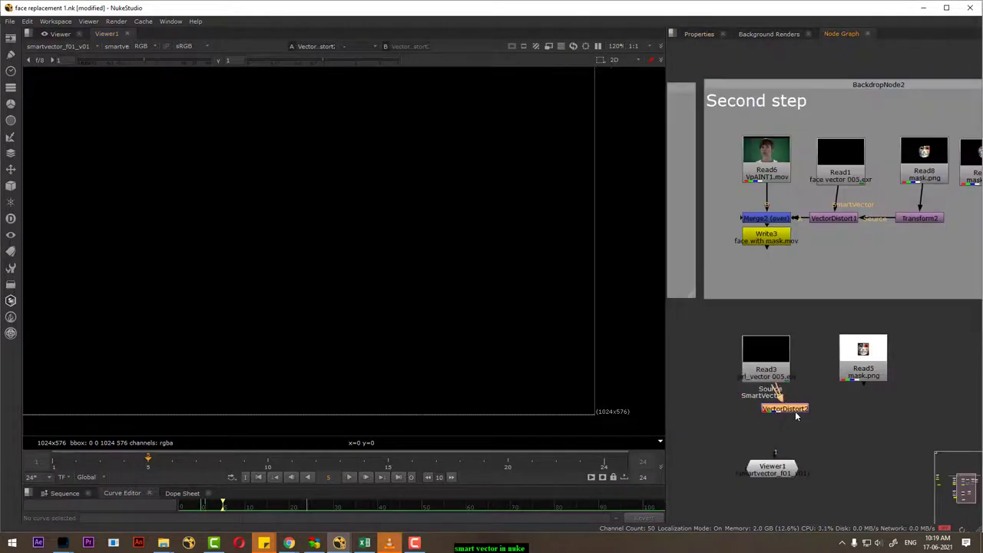
{"action": "left_click_drag", "start_coordinate": [777, 394], "coordinate": [790, 417]}
- Connect VectorDistort2's Source input to the Read5 mask.png node
{"action": "scroll", "coordinate": [820, 411], "scroll_direction": "up", "scroll_amount": 1}
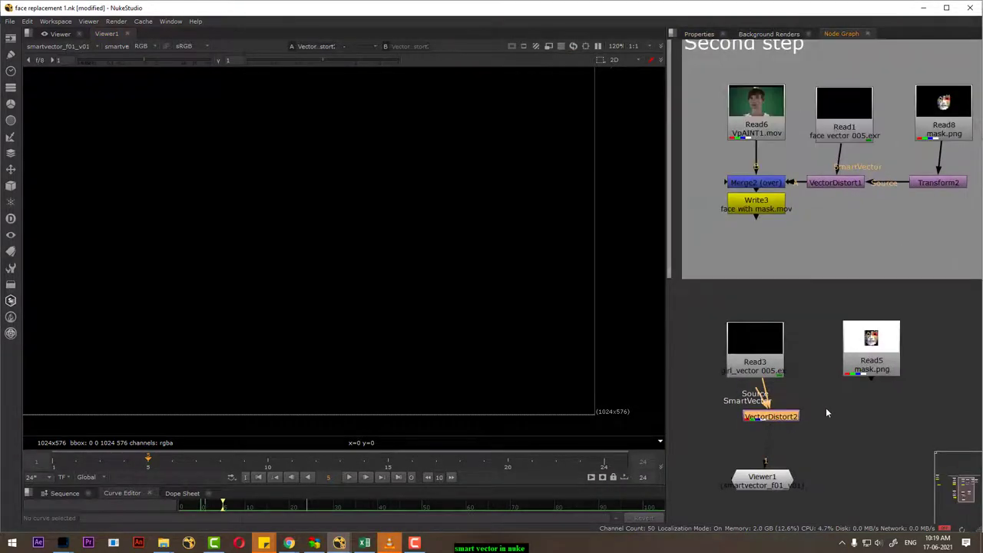
{"action": "scroll", "coordinate": [826, 411], "scroll_direction": "up", "scroll_amount": 1}
{"action": "scroll", "coordinate": [823, 421], "scroll_direction": "up", "scroll_amount": 1}
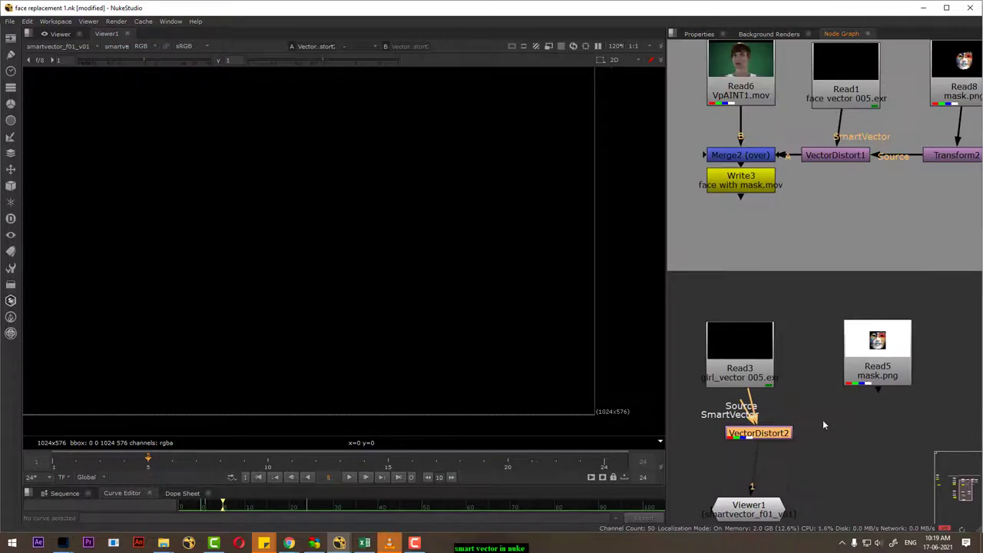
{"action": "left_click_drag", "start_coordinate": [749, 393], "coordinate": [877, 369]}
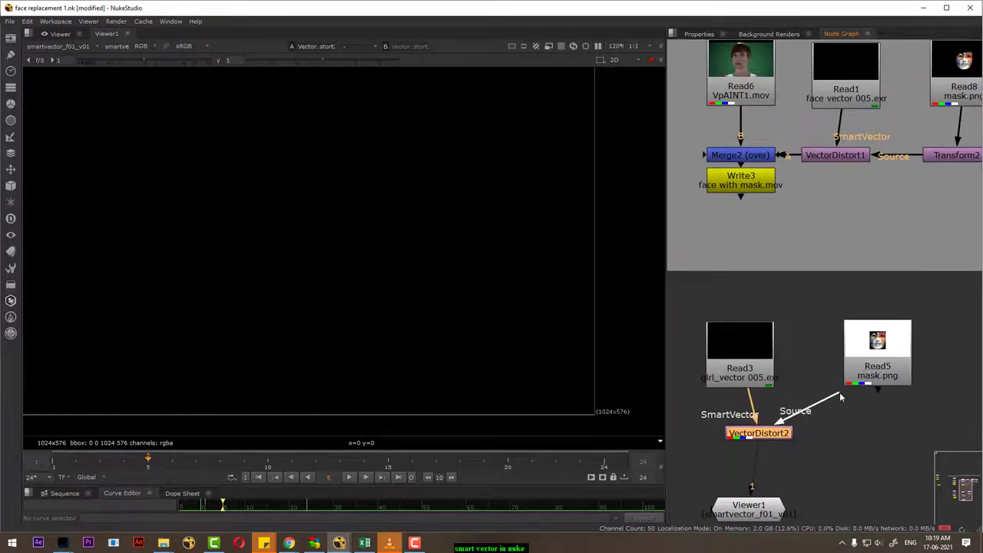
{"action": "left_click_drag", "start_coordinate": [877, 369], "coordinate": [877, 370]}
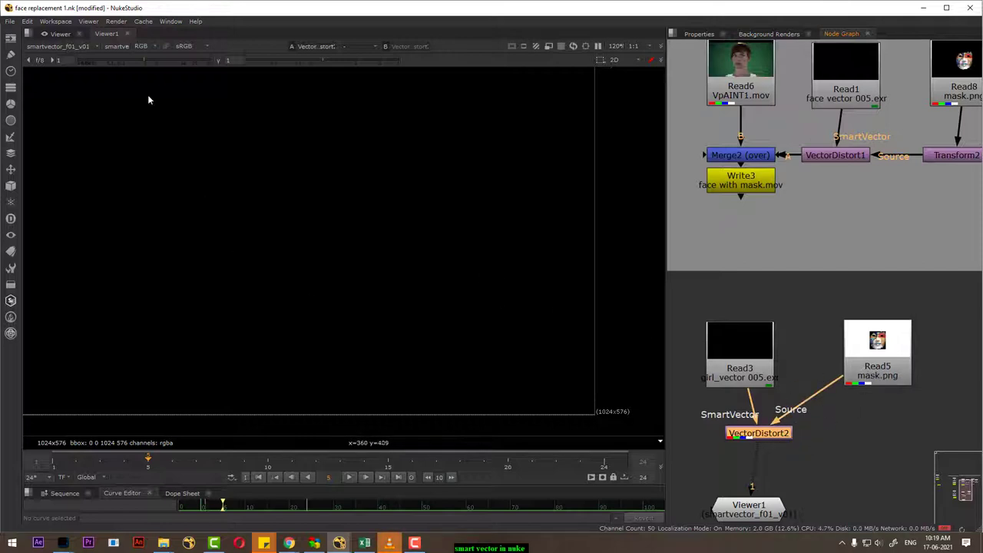
- View VectorDistort2 and set mask.png to Premultiplied so its background turns black
{"action": "left_click", "coordinate": [65, 48]}
{"action": "left_click", "coordinate": [63, 64]}
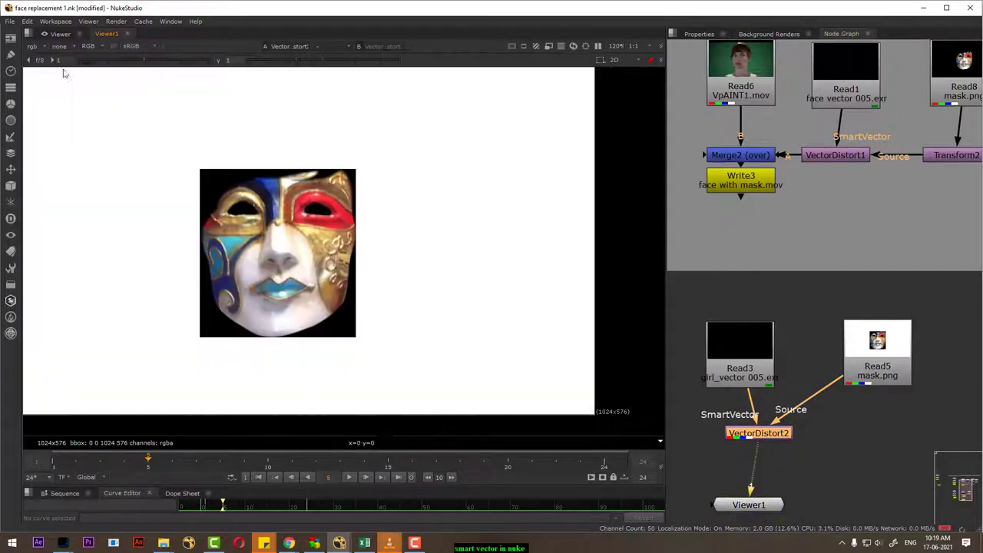
{"action": "double_click", "coordinate": [894, 343]}
{"action": "left_click", "coordinate": [684, 470]}
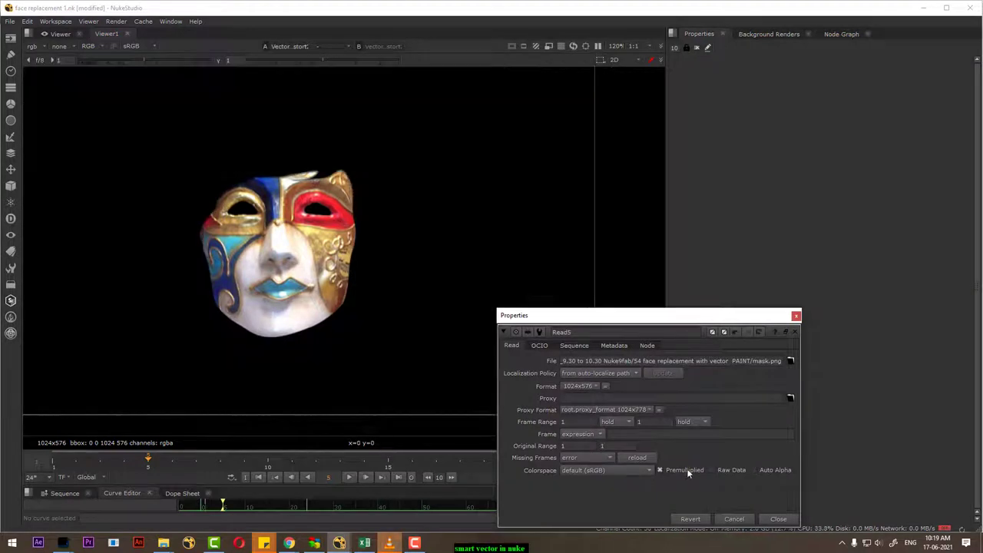
{"action": "left_click", "coordinate": [778, 519]}
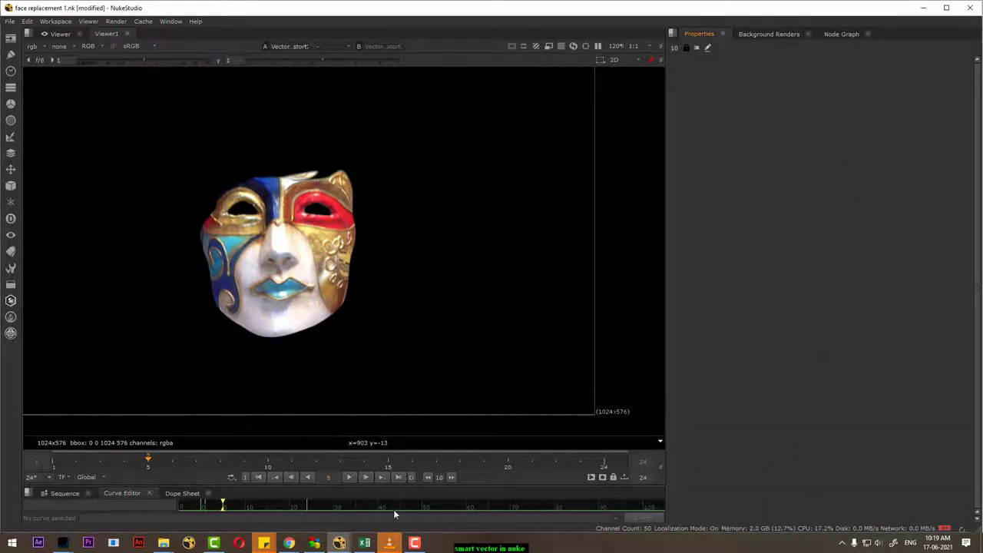
- Play the warped mask, stop at frame 18, and return to the node tree
{"action": "left_click", "coordinate": [347, 477]}
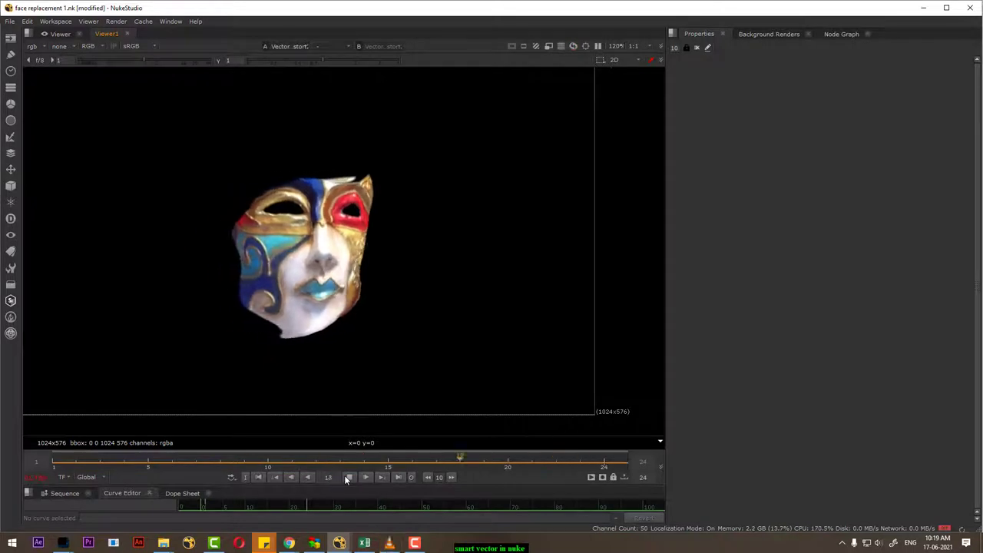
{"action": "left_click", "coordinate": [347, 477]}
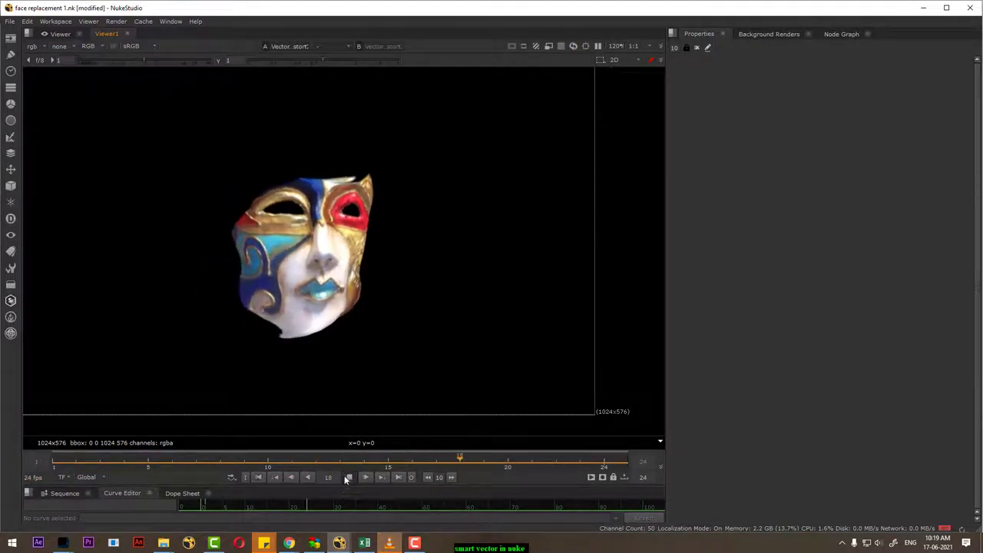
{"action": "left_click", "coordinate": [845, 34]}
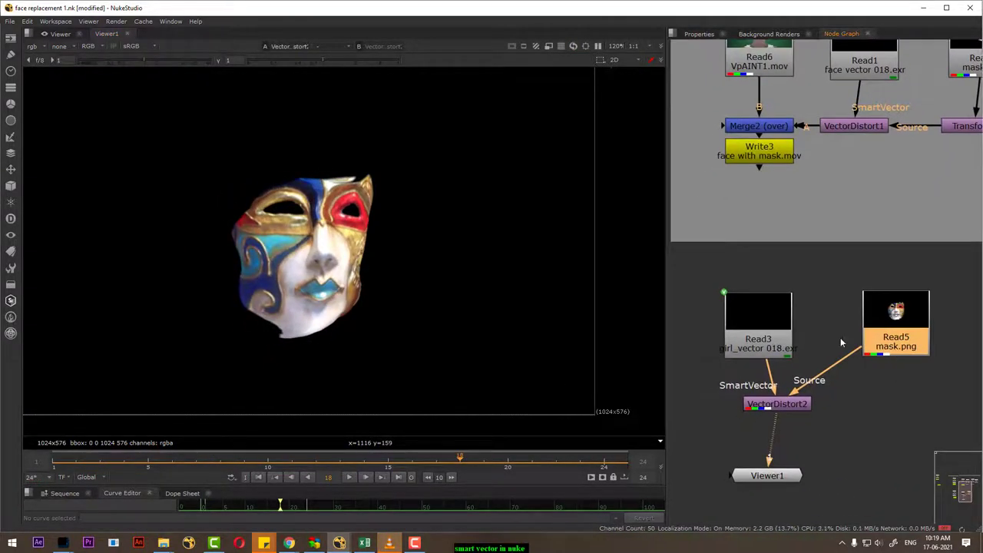
- Set VectorDistort2's Reference Frame to 12
{"action": "double_click", "coordinate": [792, 405]}
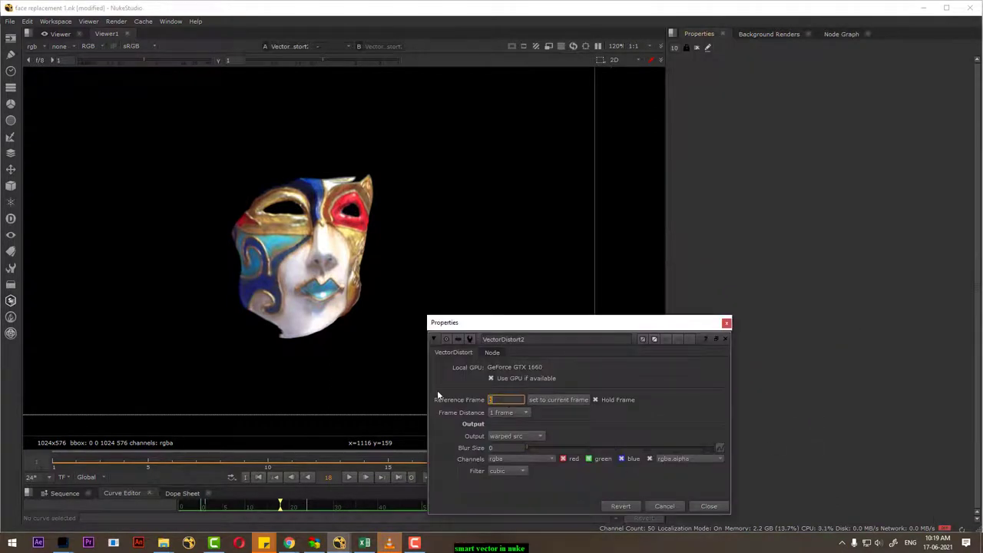
{"action": "type", "text": "12"}
{"action": "key", "text": "Return"}
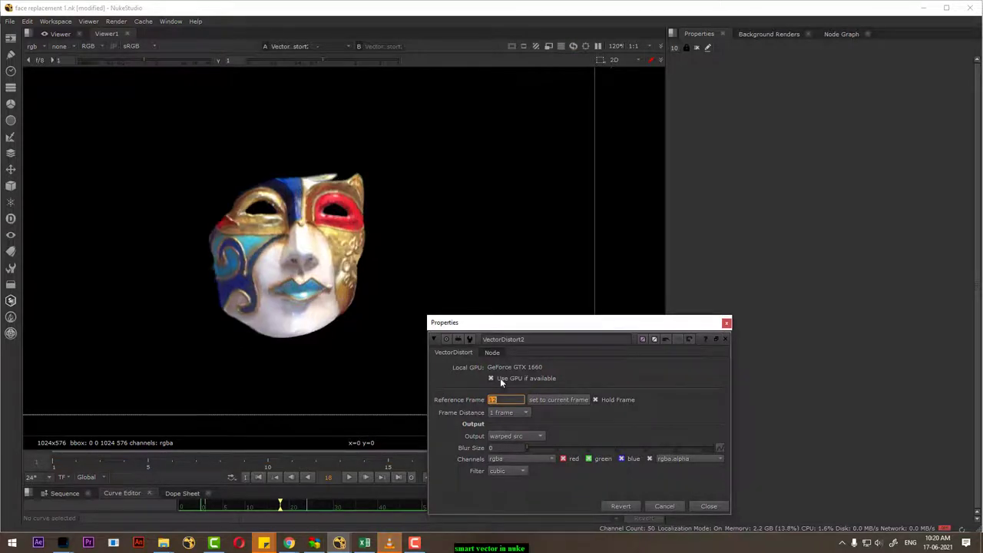
{"action": "left_click", "coordinate": [726, 323]}
- Play the re-warped mask, stop at frame 17, and return to the node tree
{"action": "left_click", "coordinate": [349, 477]}
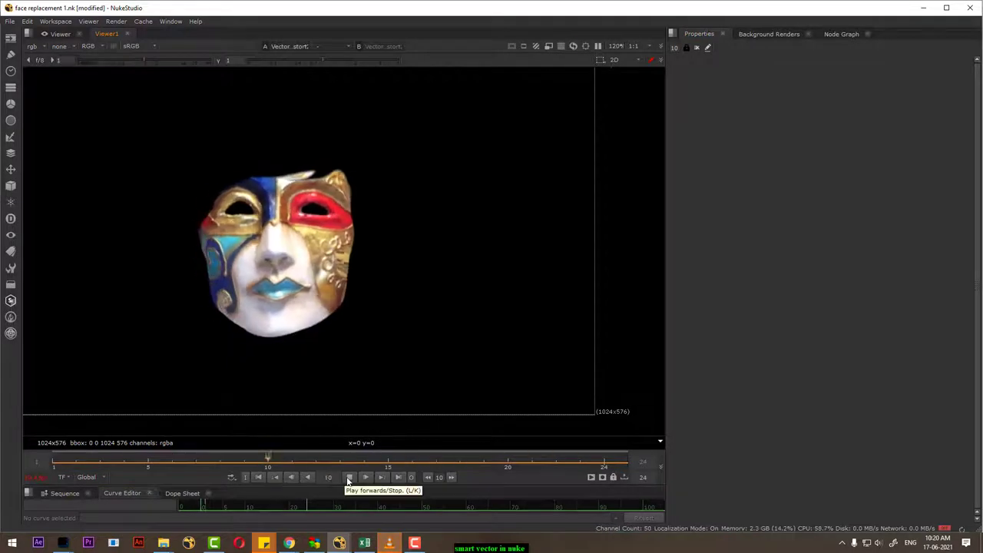
{"action": "left_click", "coordinate": [346, 477]}
{"action": "left_click", "coordinate": [840, 34]}
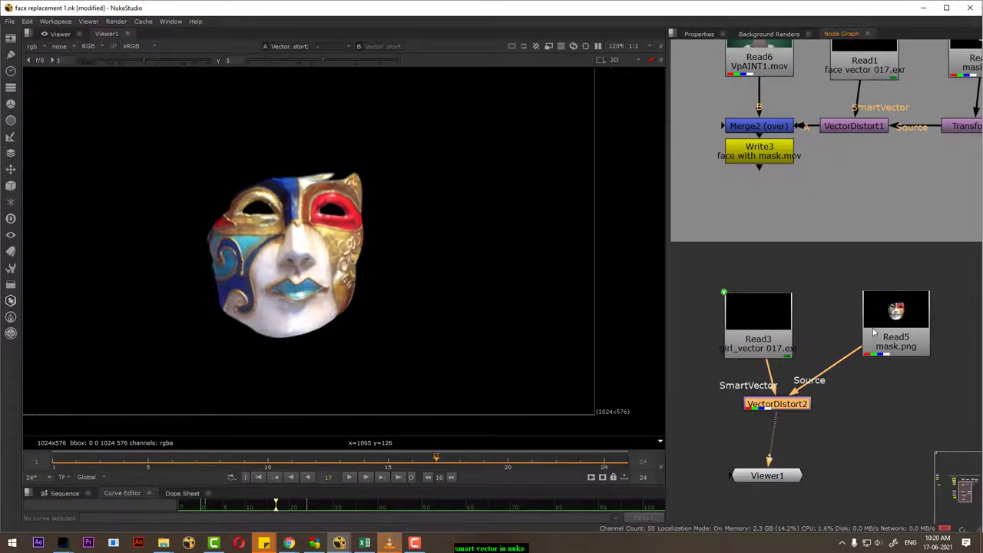
- Align Read5 mask.png, Read3 and VectorDistort2 in the lower node tree
{"action": "scroll", "coordinate": [818, 342], "scroll_direction": "down", "scroll_amount": 3}
{"action": "scroll", "coordinate": [820, 354], "scroll_direction": "up", "scroll_amount": 1}
{"action": "left_click_drag", "start_coordinate": [845, 391], "coordinate": [800, 424]}
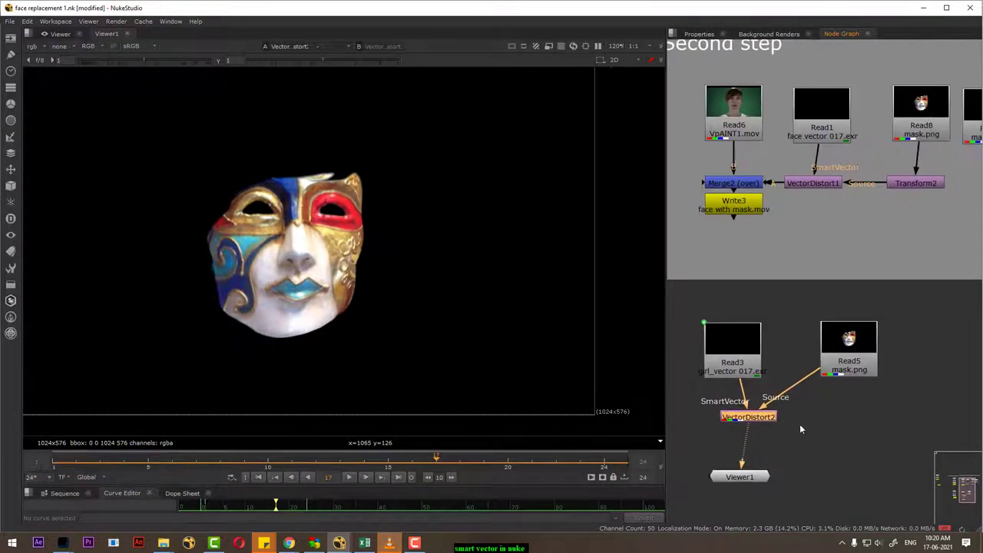
{"action": "left_click_drag", "start_coordinate": [835, 352], "coordinate": [878, 354]}
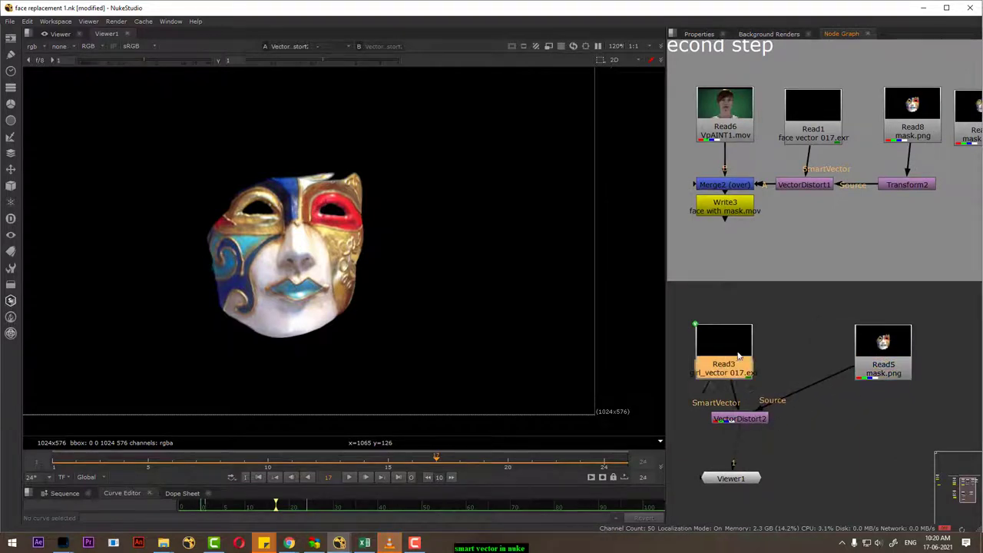
{"action": "left_click_drag", "start_coordinate": [724, 341], "coordinate": [783, 336]}
{"action": "left_click_drag", "start_coordinate": [744, 420], "coordinate": [838, 421]}
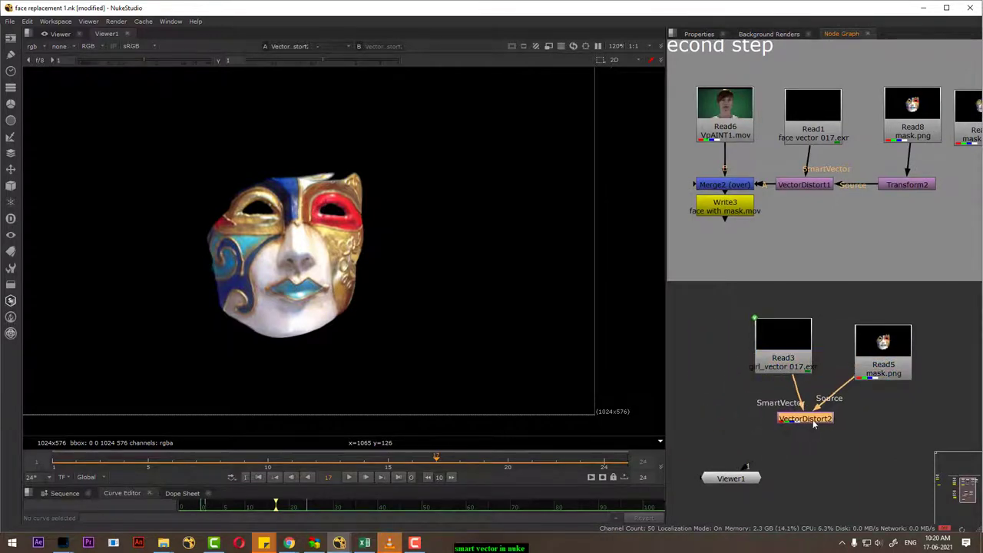
{"action": "left_click_drag", "start_coordinate": [890, 366], "coordinate": [887, 355]}
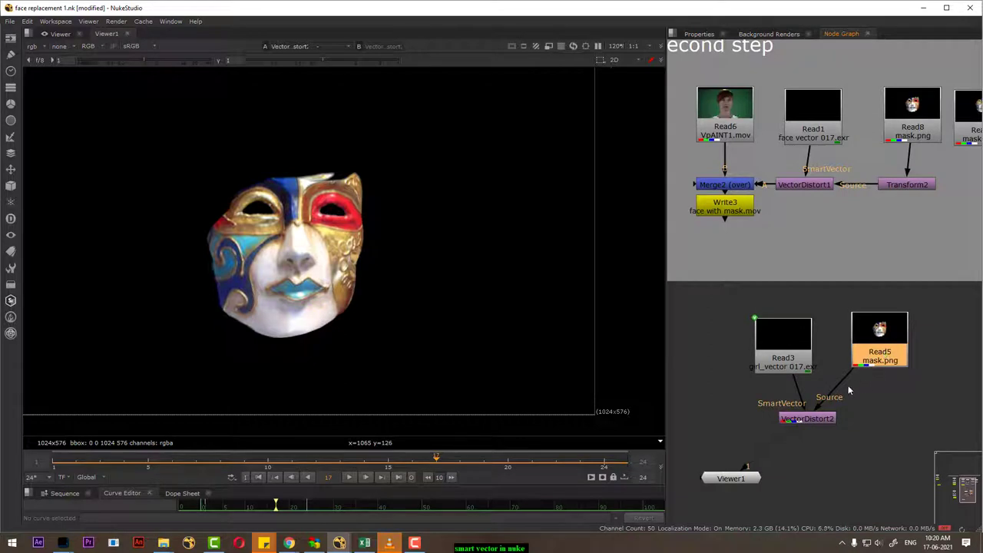
- Route the Source pipe through a Dot beside VectorDistort2 and realign Viewer1 and Read3
{"action": "left_click_drag", "start_coordinate": [841, 393], "coordinate": [887, 418]}
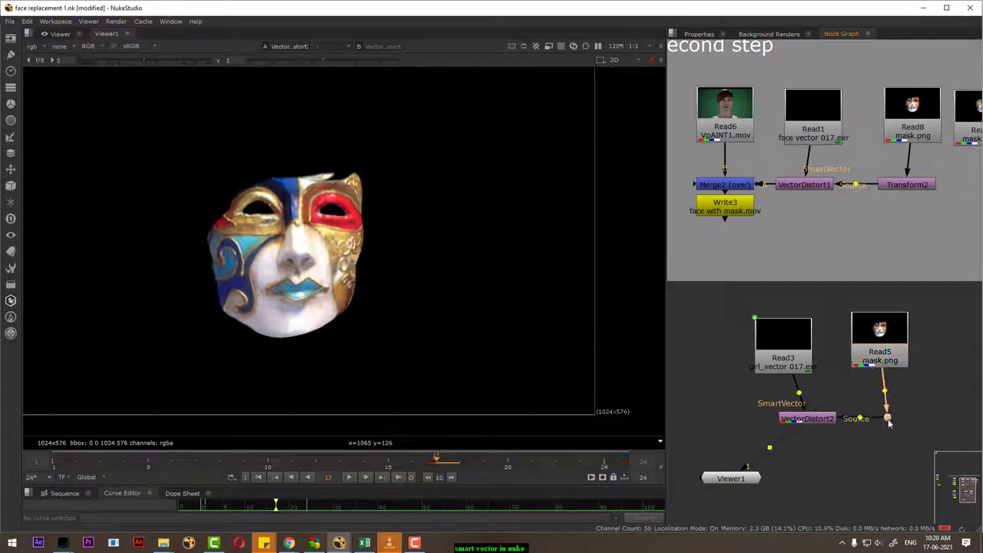
{"action": "left_click_drag", "start_coordinate": [745, 478], "coordinate": [808, 478]}
{"action": "left_click_drag", "start_coordinate": [788, 352], "coordinate": [812, 351]}
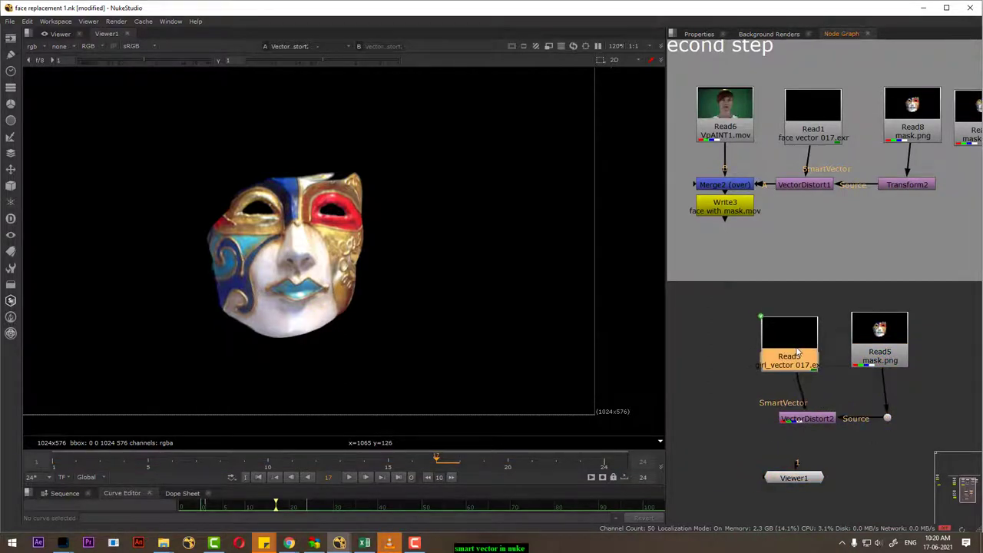
{"action": "scroll", "coordinate": [785, 369], "scroll_direction": "down", "scroll_amount": 2}
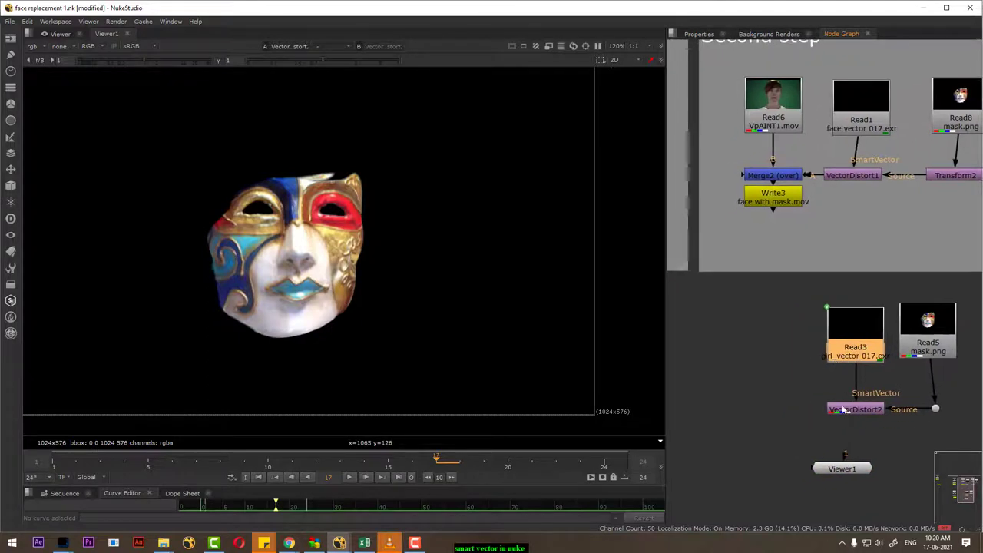
{"action": "left_click", "coordinate": [762, 387]}
{"action": "scroll", "coordinate": [788, 388], "scroll_direction": "down", "scroll_amount": 3}
{"action": "scroll", "coordinate": [788, 387], "scroll_direction": "up", "scroll_amount": 1}
- Copy the Read2 VpAINT1.mov footage node and paste it as Read10
{"action": "left_click", "coordinate": [735, 356]}
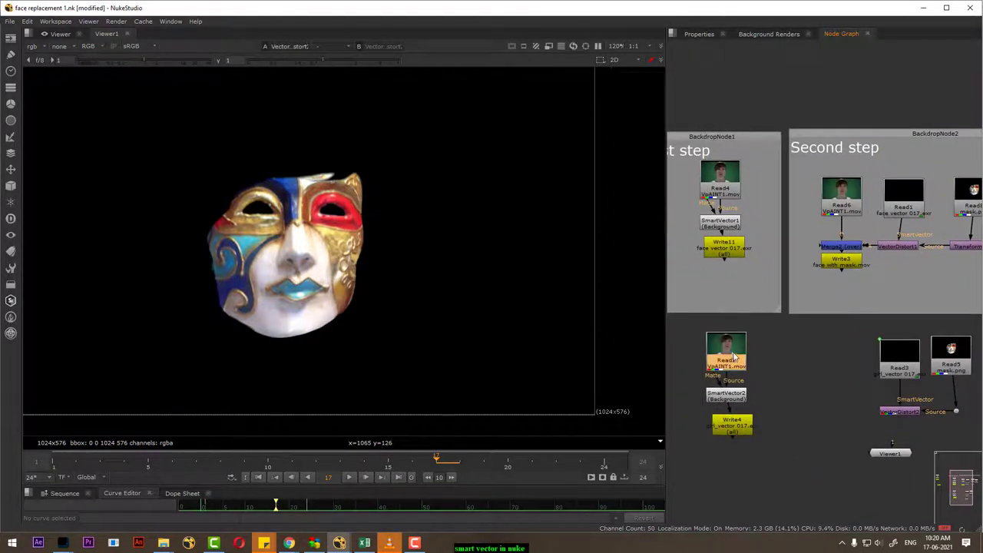
{"action": "key", "text": "ctrl+c"}
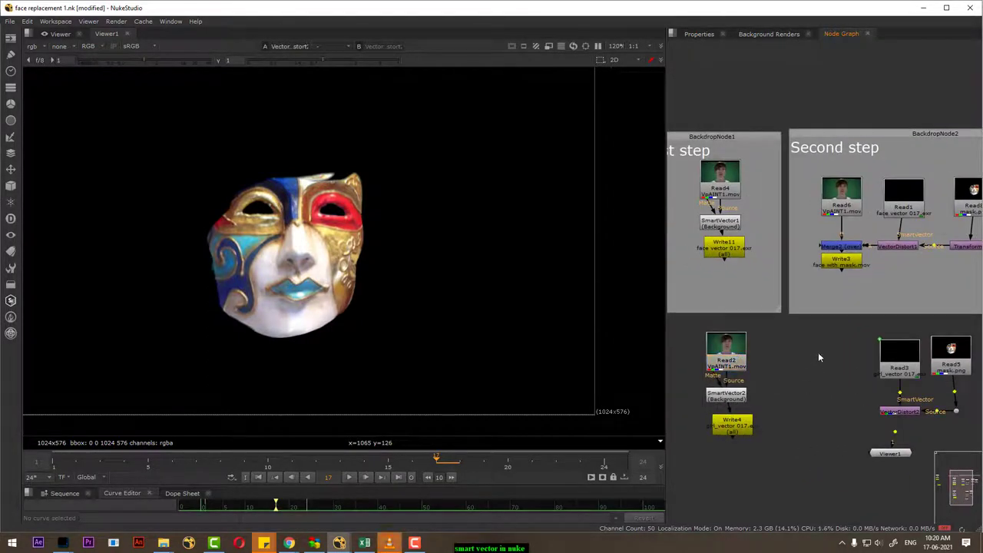
{"action": "key", "text": "ctrl+v"}
{"action": "scroll", "coordinate": [823, 415], "scroll_direction": "up", "scroll_amount": 1}
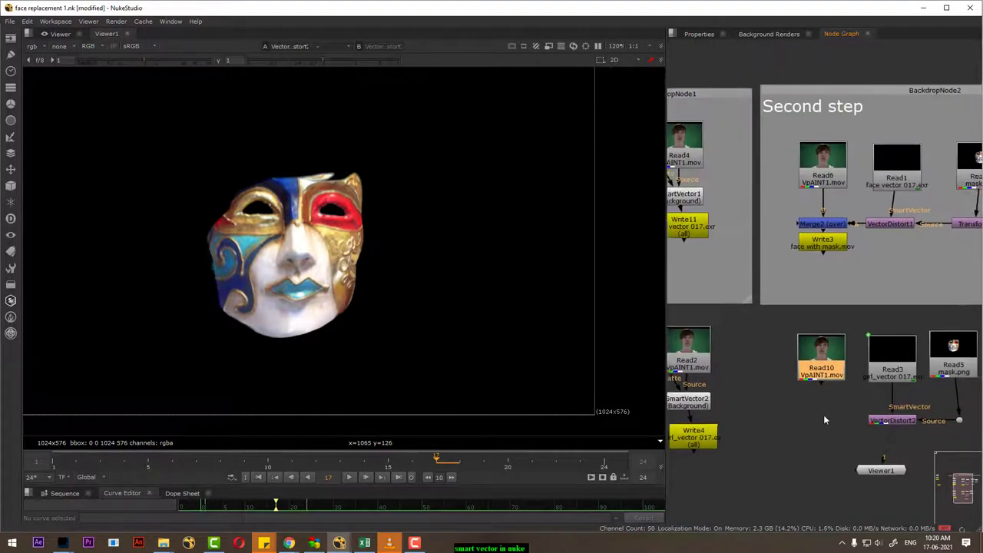
{"action": "scroll", "coordinate": [813, 417], "scroll_direction": "up", "scroll_amount": 1}
- Select Read10 and VectorDistort2 and add a Merge1 over node
{"action": "left_click", "coordinate": [810, 435]}
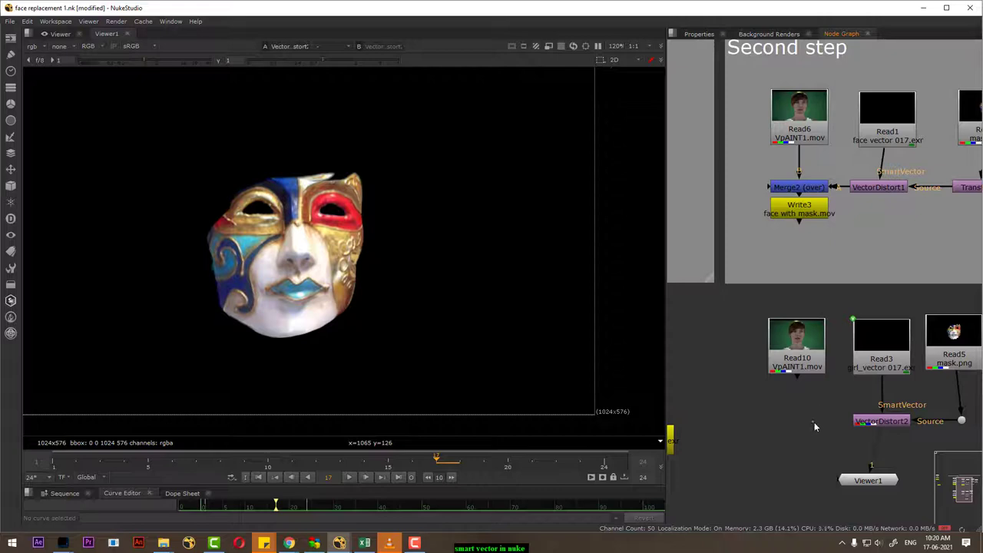
{"action": "left_click", "coordinate": [810, 369]}
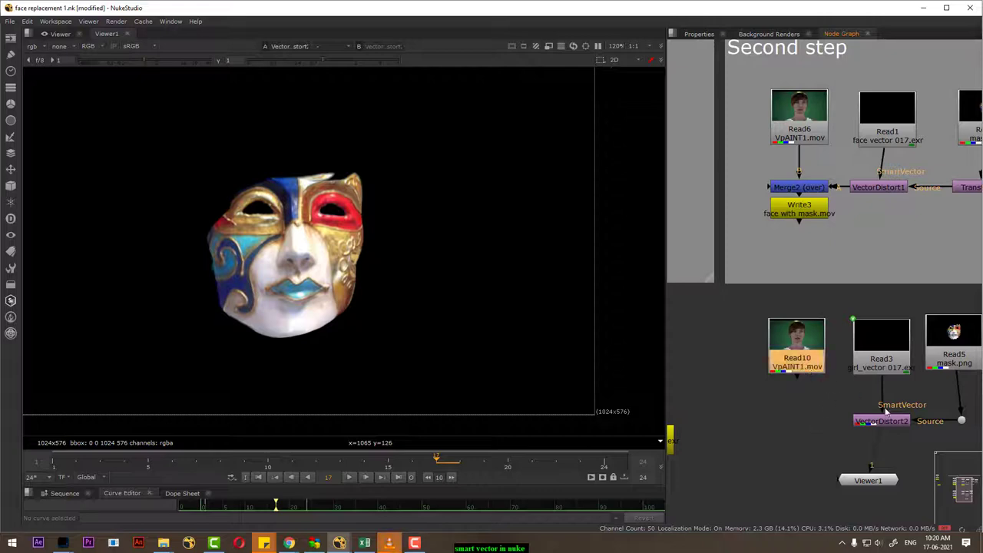
{"action": "left_click", "coordinate": [876, 423], "text": "shift"}
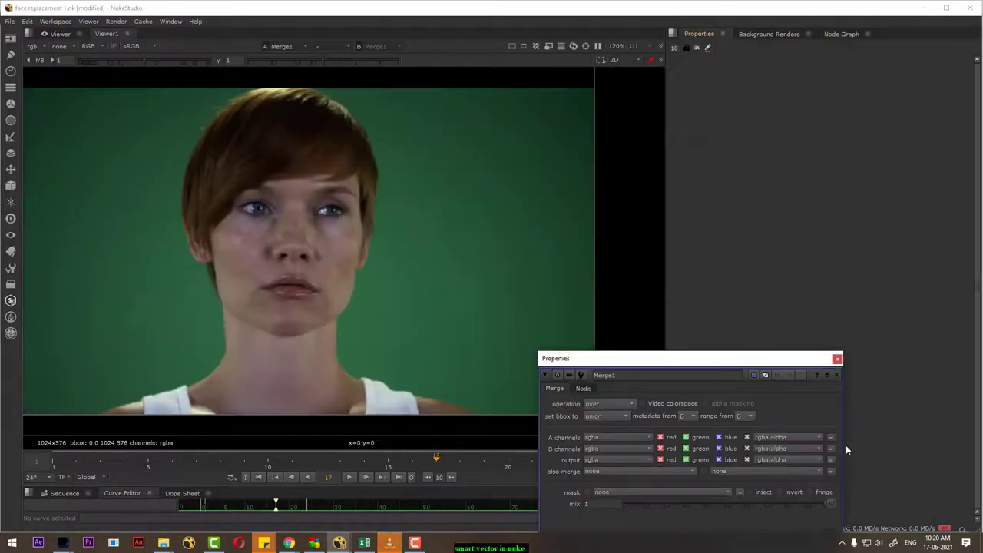
{"action": "left_click", "coordinate": [838, 359]}
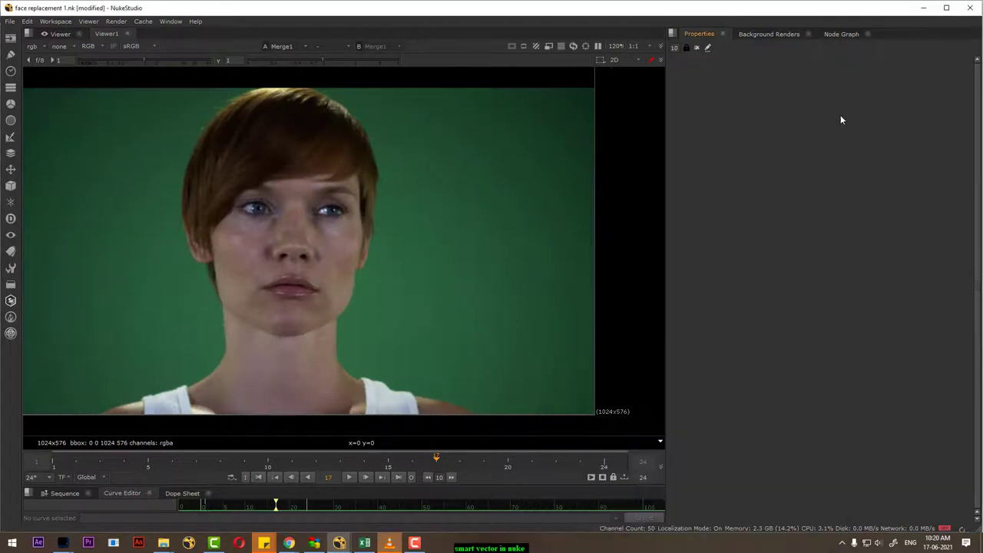
{"action": "left_click", "coordinate": [838, 34]}
- Connect Merge1's A input to VectorDistort2 and position Merge1 and Viewer1 beneath
{"action": "mouse_move", "coordinate": [888, 444]}
{"action": "left_mouse_down"}
{"action": "mouse_move", "coordinate": [796, 427]}
{"action": "mouse_move", "coordinate": [806, 396]}
{"action": "mouse_move", "coordinate": [796, 346]}
{"action": "left_mouse_up"}
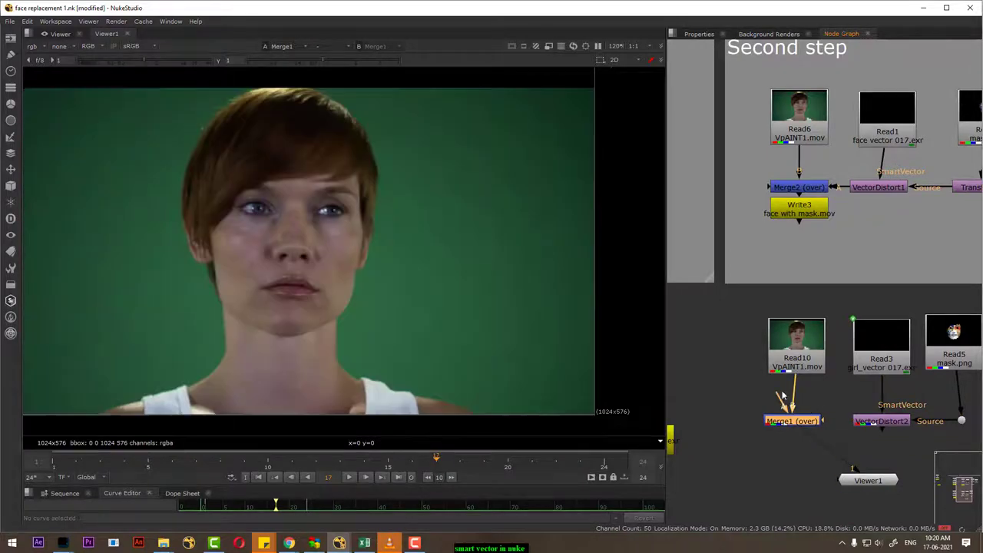
{"action": "left_click_drag", "start_coordinate": [823, 416], "coordinate": [876, 422]}
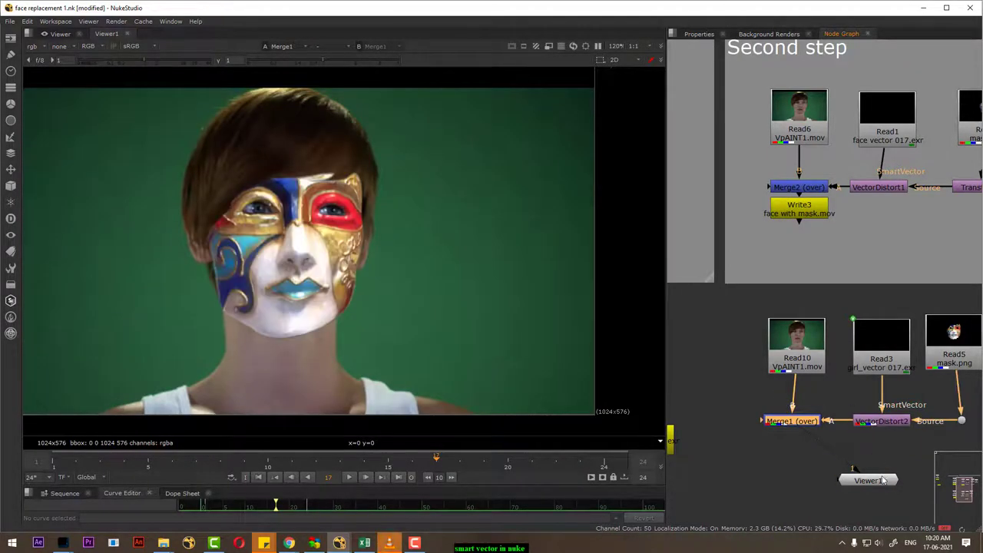
{"action": "left_click_drag", "start_coordinate": [877, 484], "coordinate": [824, 495]}
{"action": "left_click_drag", "start_coordinate": [805, 421], "coordinate": [814, 425]}
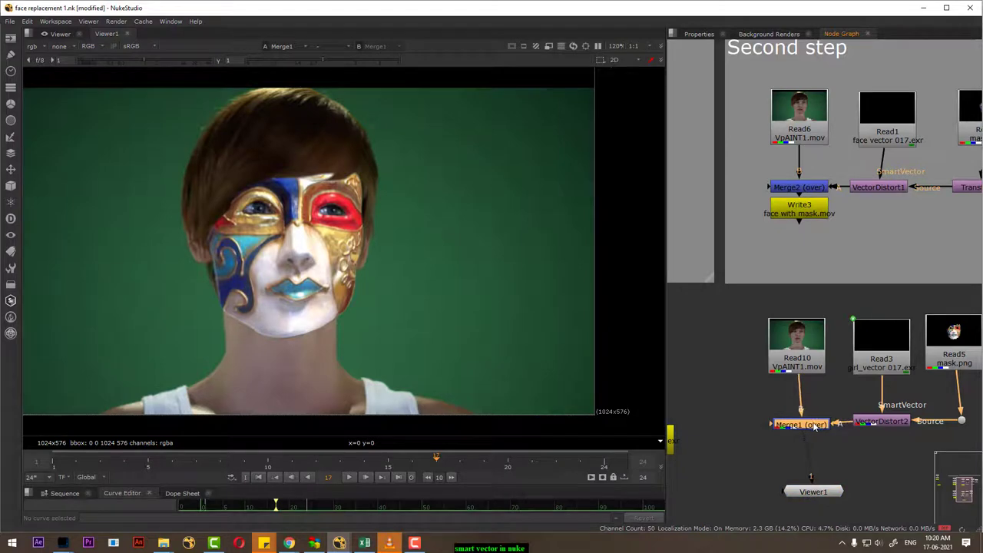
- Play the composite from the first frame to watch the mask follow the face
{"action": "left_click", "coordinate": [258, 477]}
{"action": "left_click", "coordinate": [348, 477]}
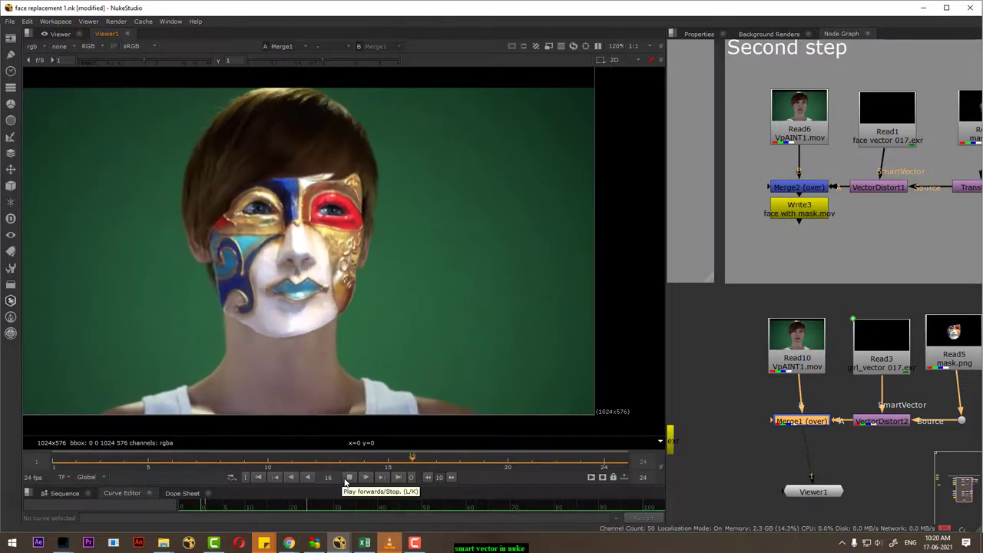
{"action": "left_click", "coordinate": [814, 489]}
{"action": "left_click_drag", "start_coordinate": [817, 490], "coordinate": [814, 488]}
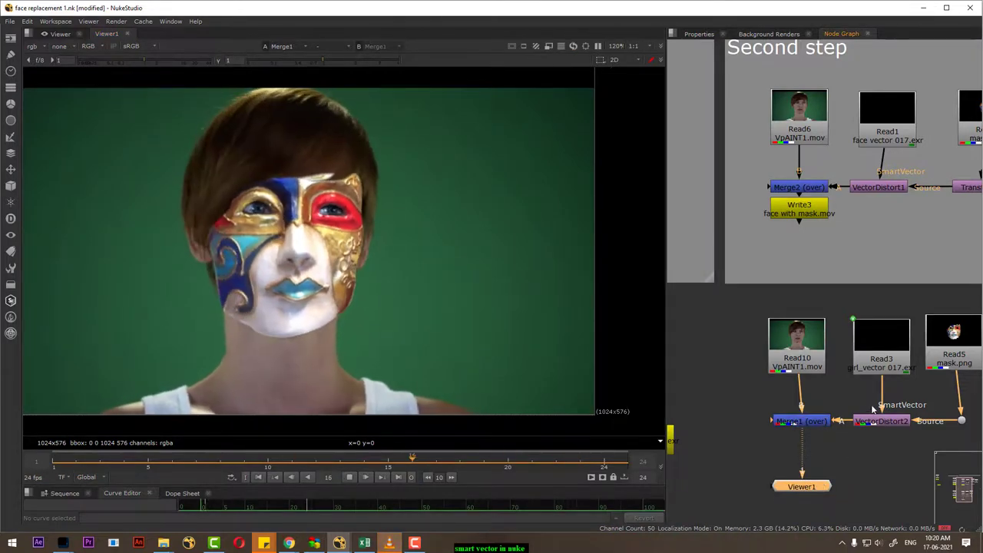